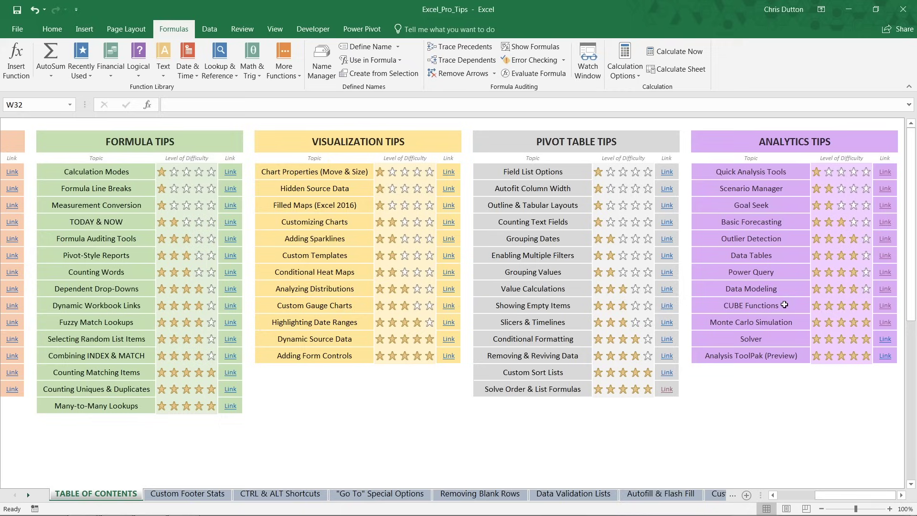
Follow the Monte Carlo Simulation link under Analytics Tips in the table of contents.
left_click(746, 322)
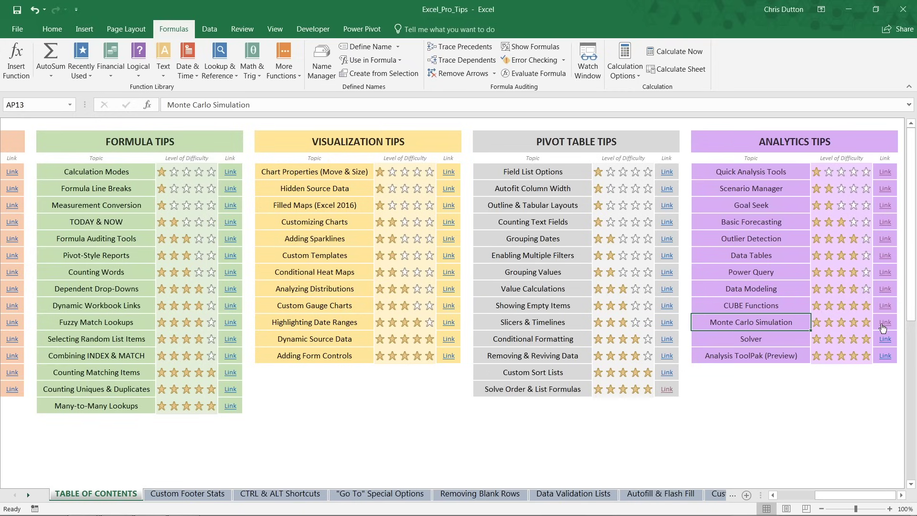
left_click(885, 329)
left_click(886, 329)
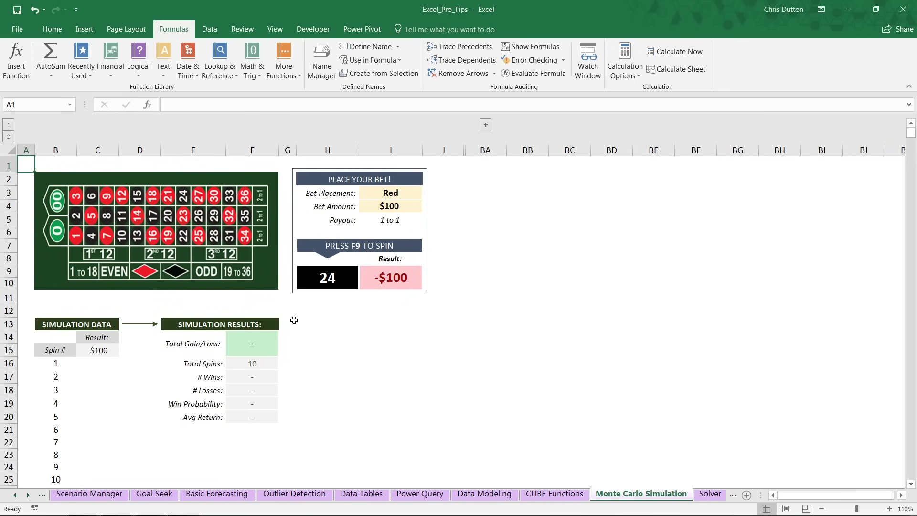
Open the bet placement dropdown in I3 and scroll down to the Black option.
left_click(165, 226)
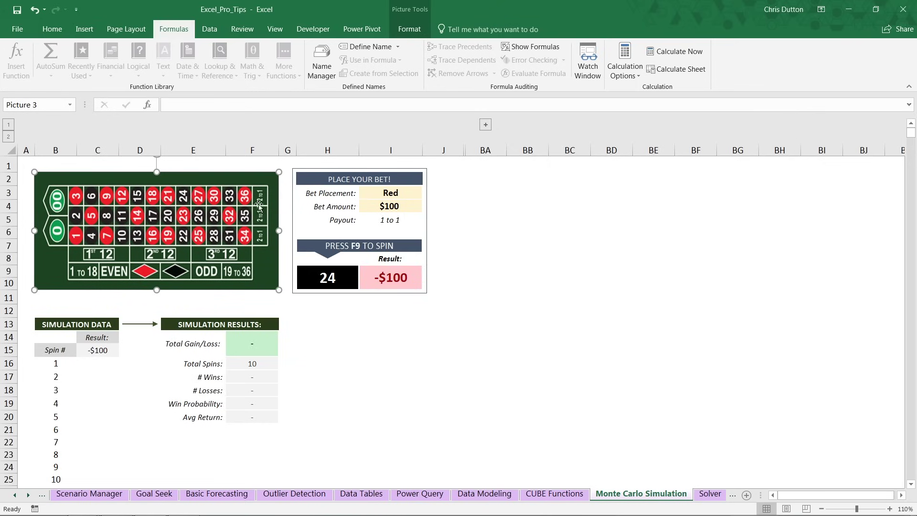
left_click(483, 195)
left_click(404, 194)
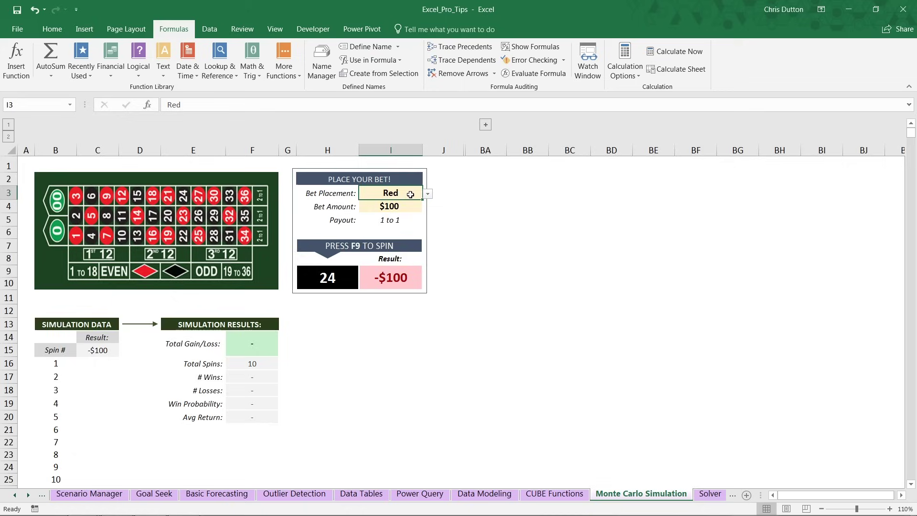
left_click(427, 194)
left_click_drag(427, 256, 428, 215)
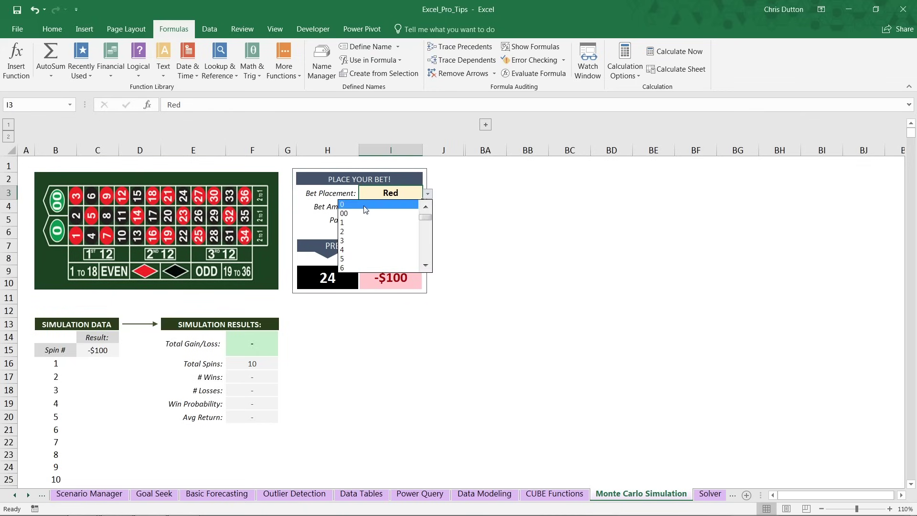
left_click_drag(427, 219, 424, 253)
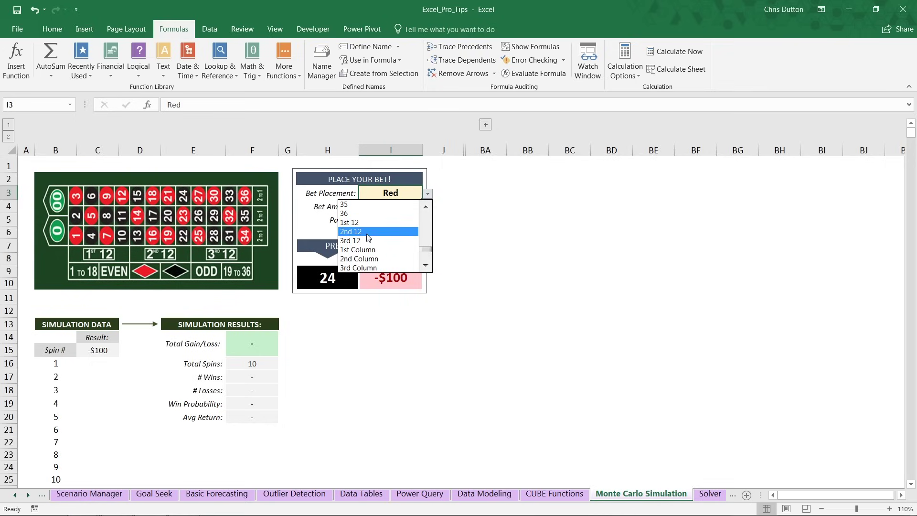
left_click_drag(426, 253, 426, 258)
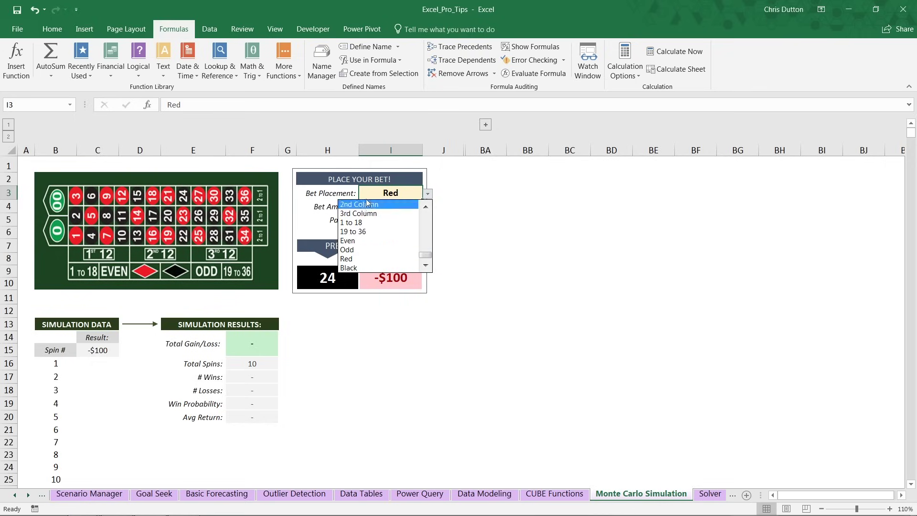
Bet $10 on Black in the bet placement and bet amount cells.
left_click(354, 268)
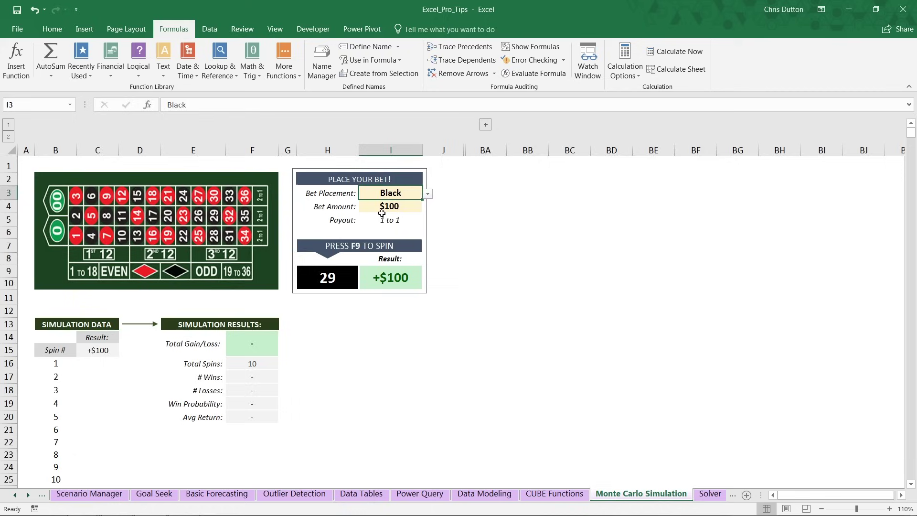
key("Down")
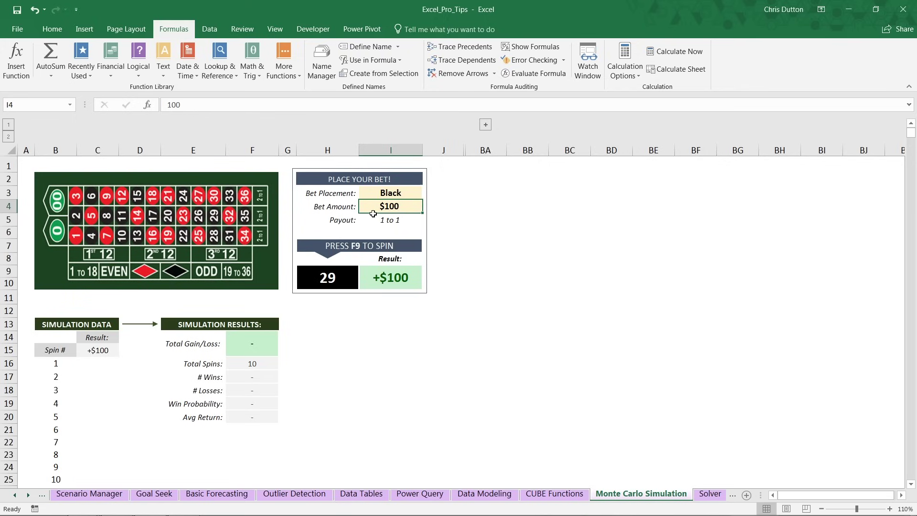
type("10")
key("Return")
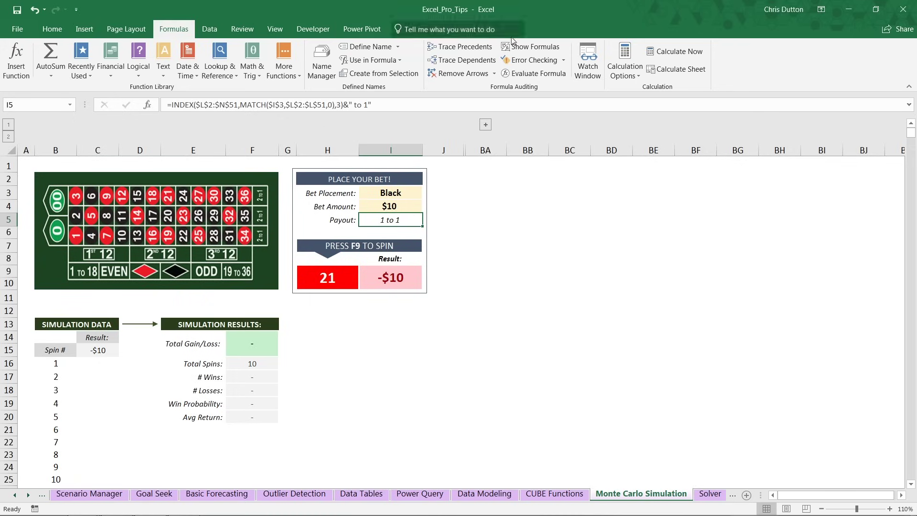
Respin the wheel five times with Calculate Now and F9 until a spin of 15 returns +$10.
left_click(674, 52)
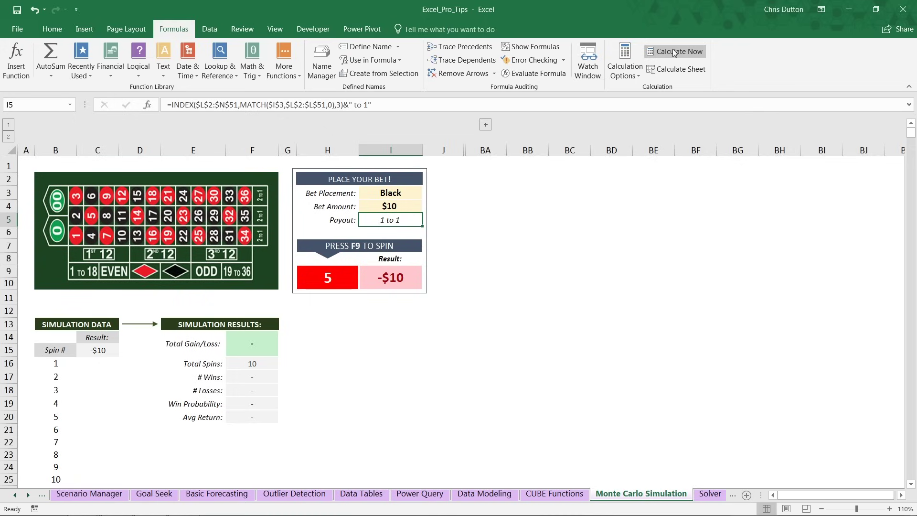
left_click(673, 52)
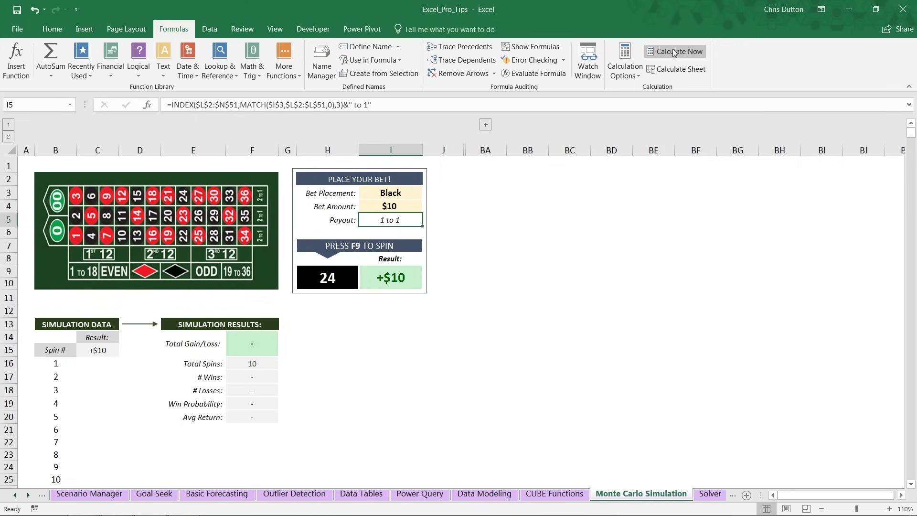
left_click(673, 52)
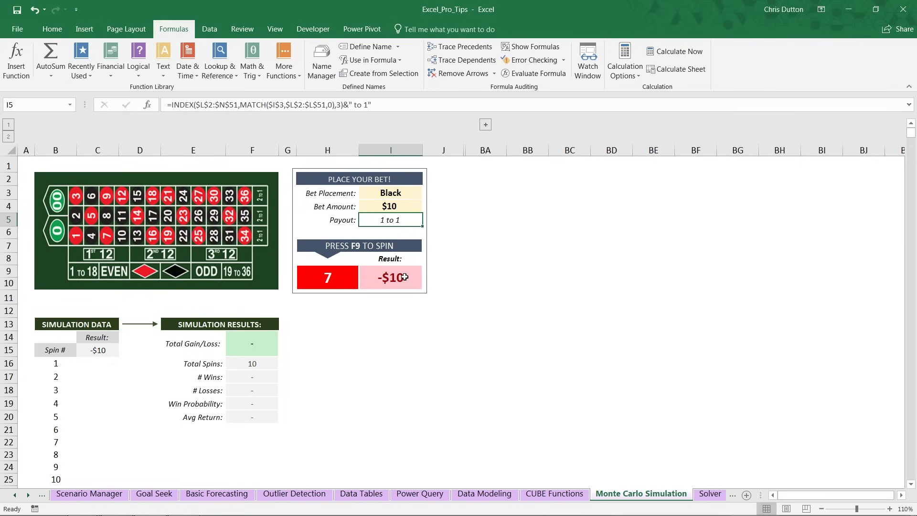
left_click(672, 53)
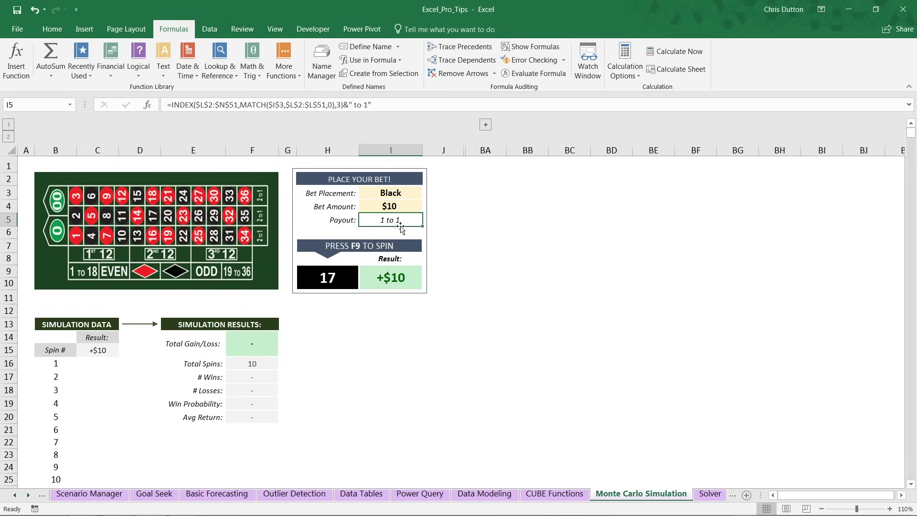
key("F9")
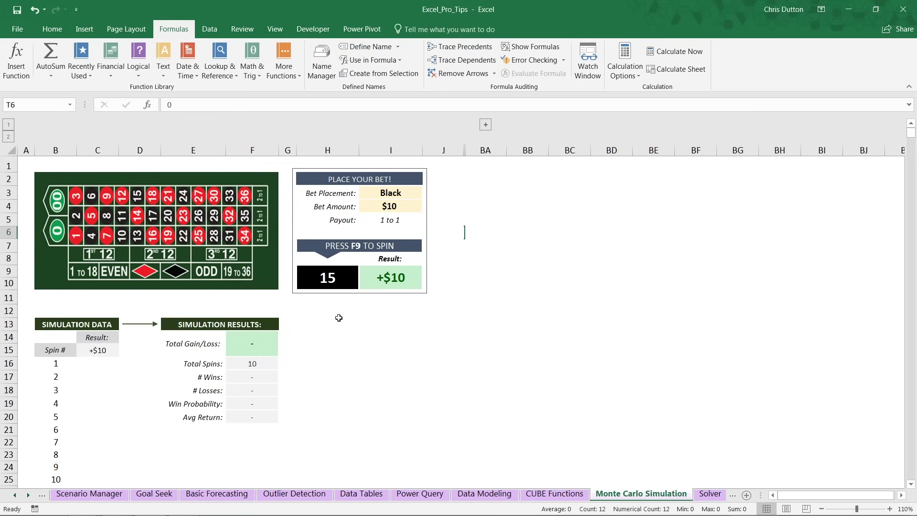
left_click(339, 317)
scroll(95, 316, "down", 2)
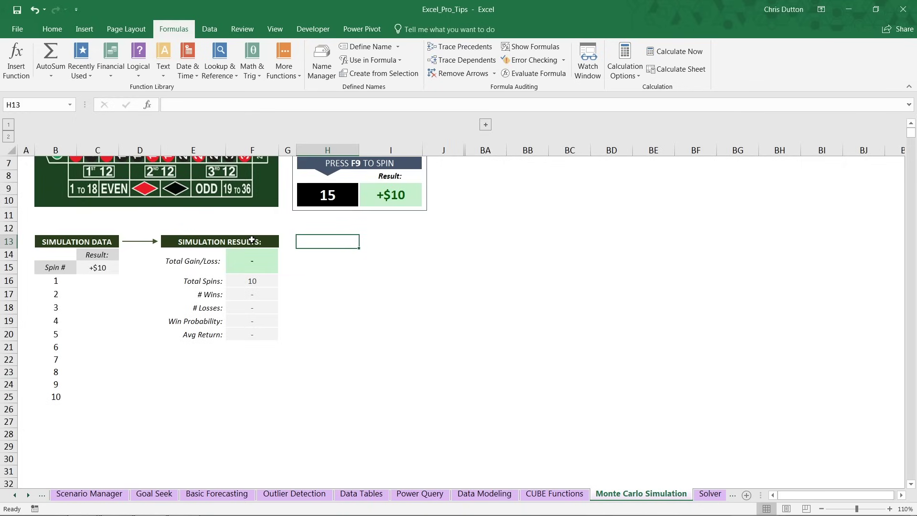
left_click_drag(55, 266, 60, 397)
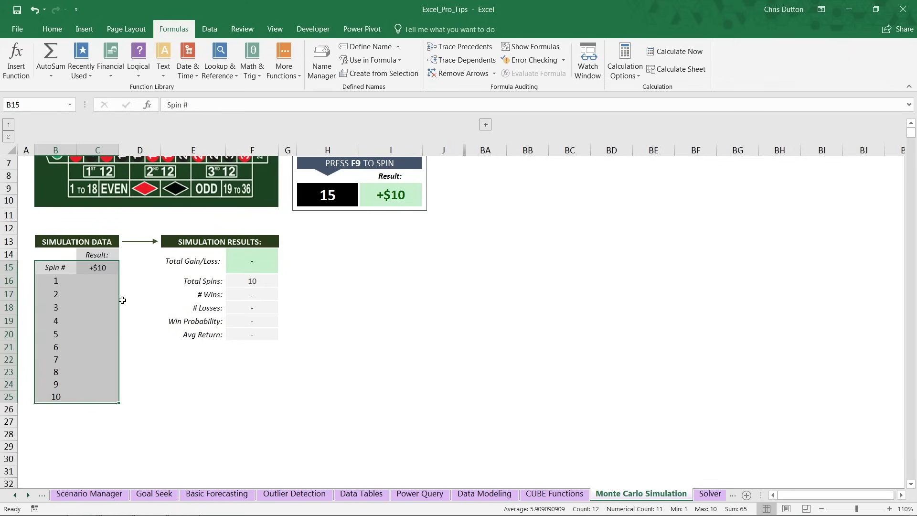
left_click(256, 259)
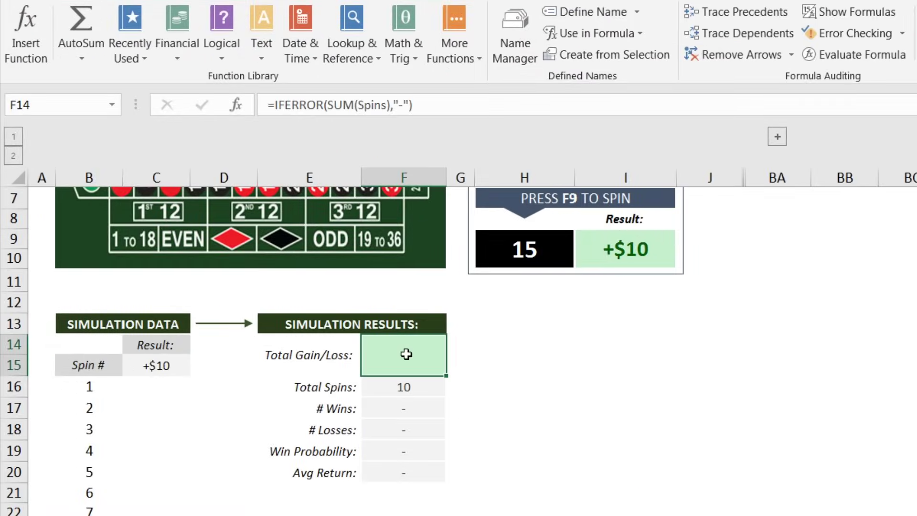
left_click(369, 106)
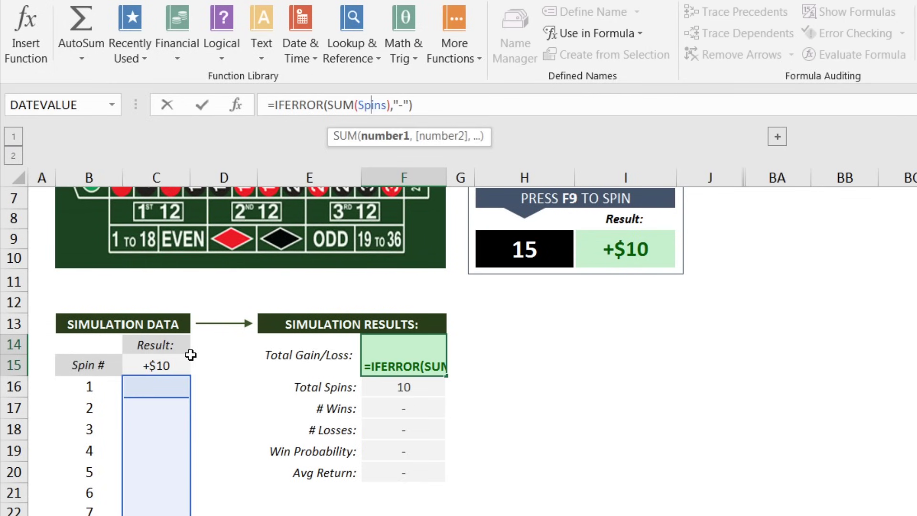
key("Return")
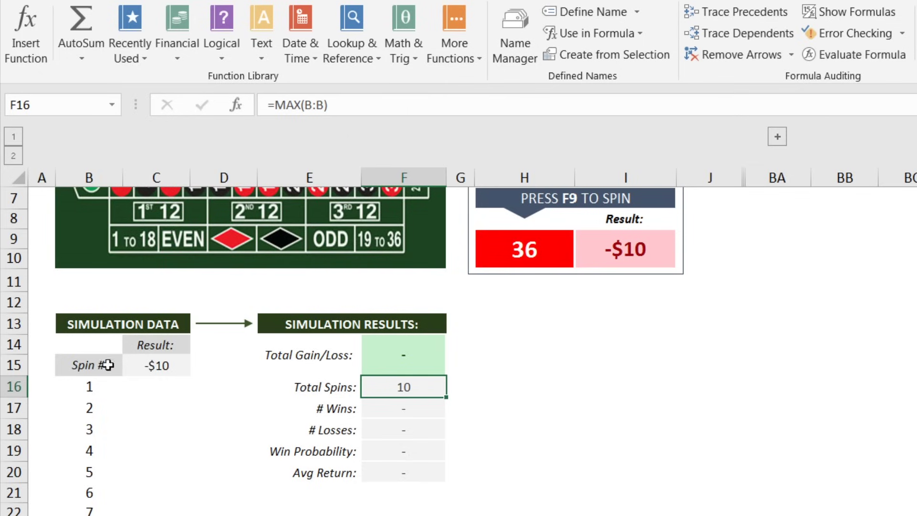
key("Down")
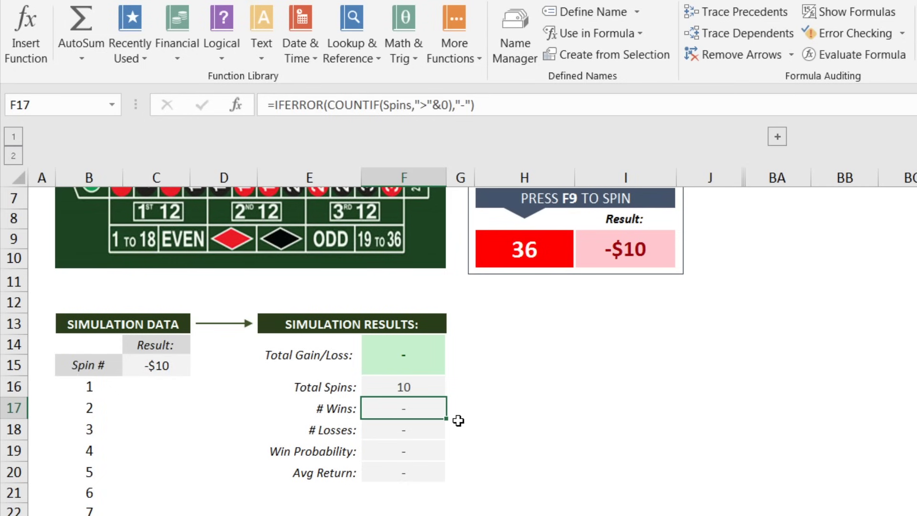
key("Down")
key("Down")
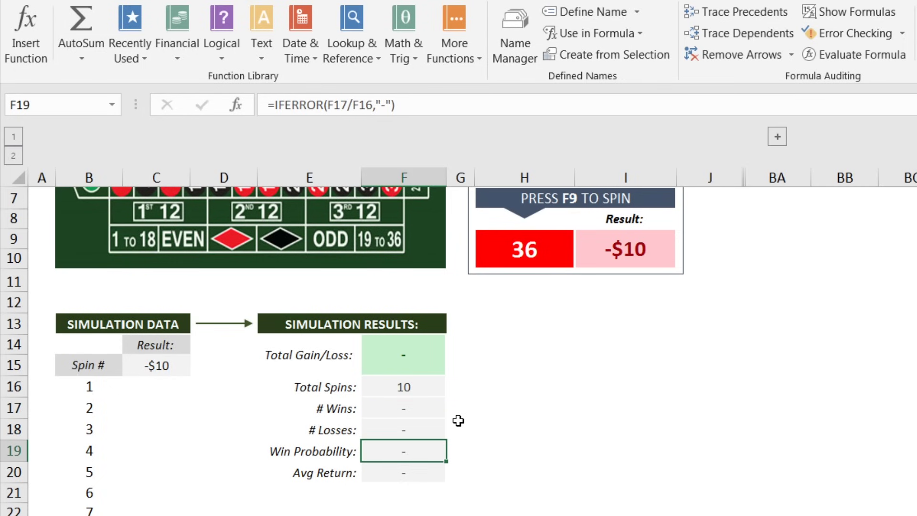
key("Down")
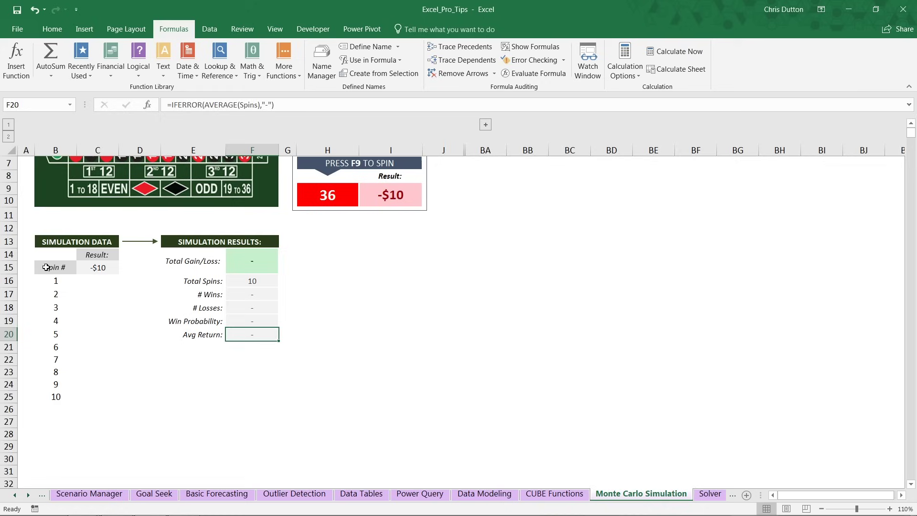
Check C15's =$I$9 result link and select the spin block B15:C25.
left_click_drag(46, 268, 98, 396)
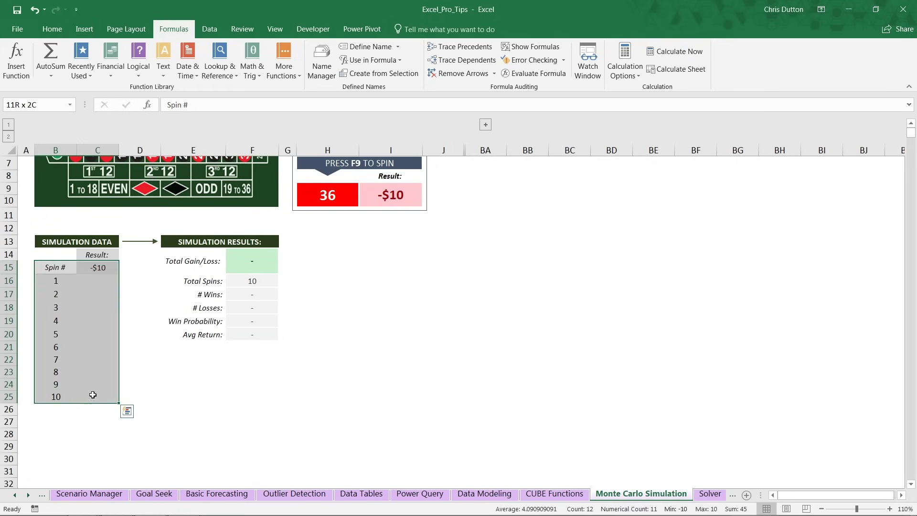
left_click_drag(46, 267, 98, 396)
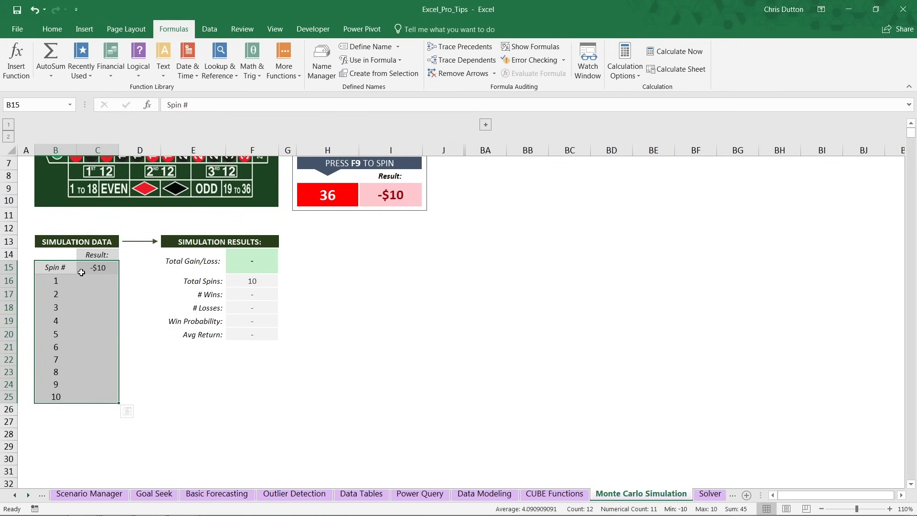
left_click(101, 266)
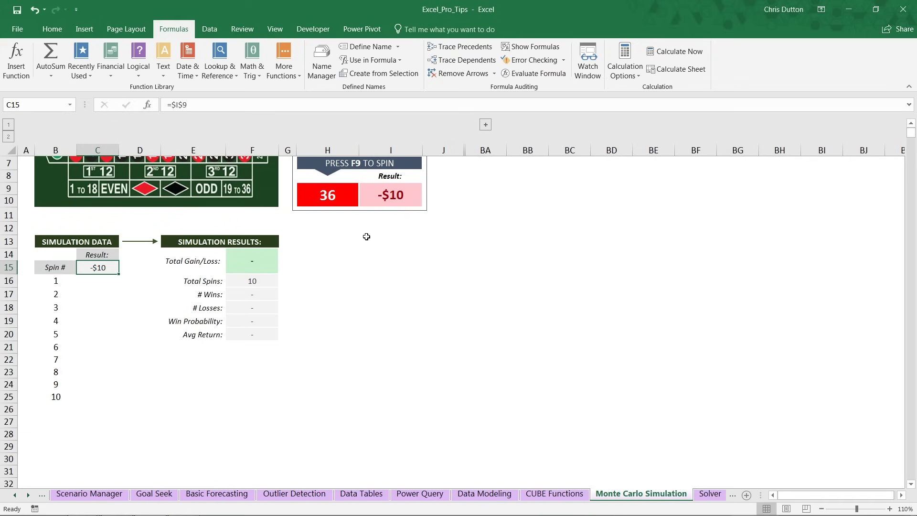
scroll(366, 236, "up", 2)
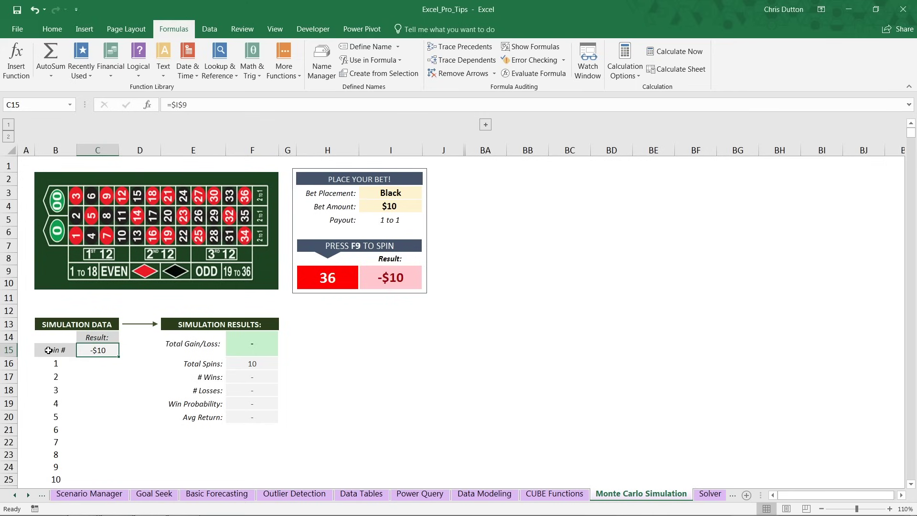
left_click_drag(48, 350, 98, 479)
scroll(99, 432, "down", 2)
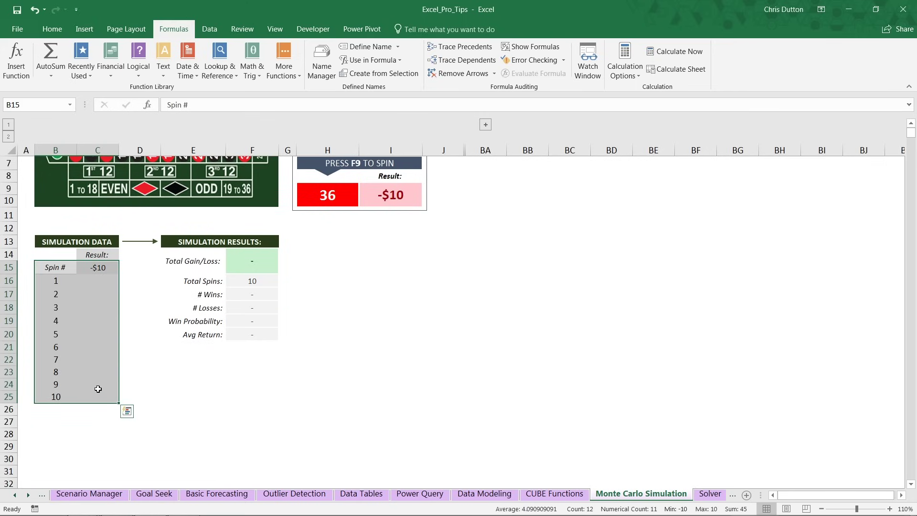
Build a What-If Data Table on B15:C25 with column input cell $B$14.
left_click(208, 33)
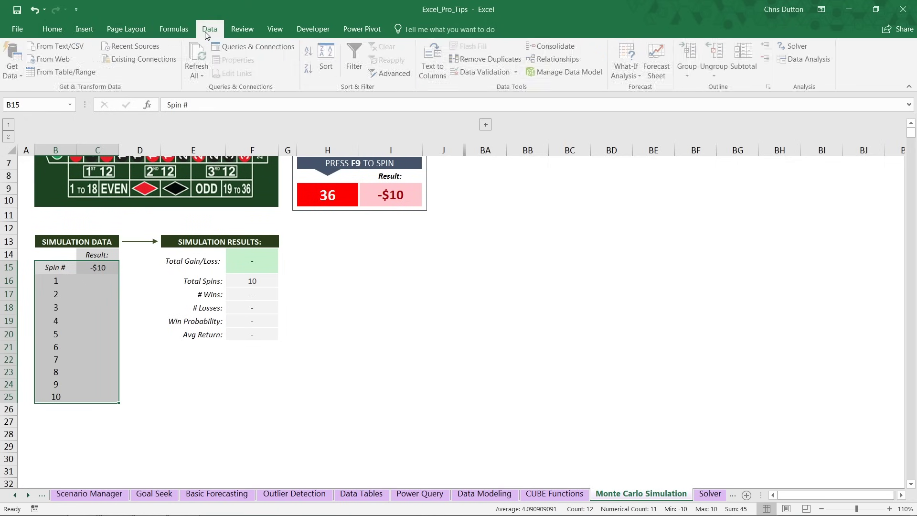
left_click(620, 76)
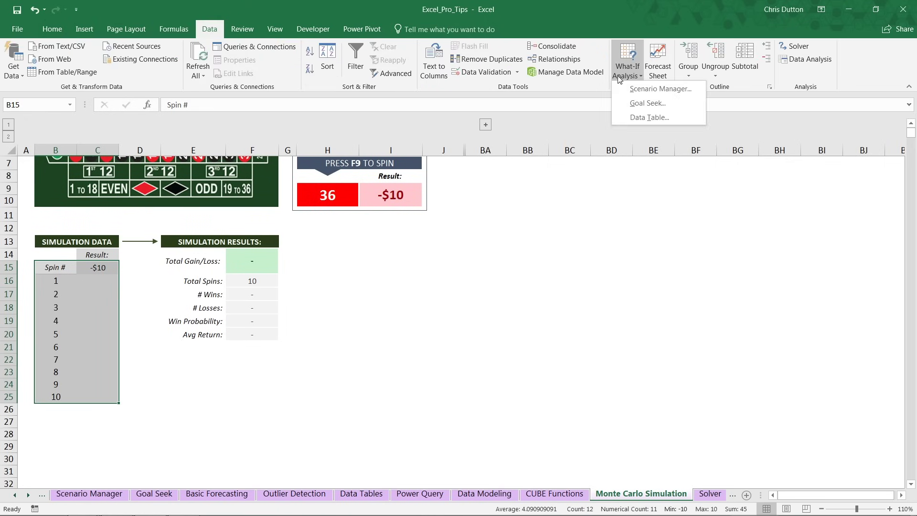
left_click(649, 118)
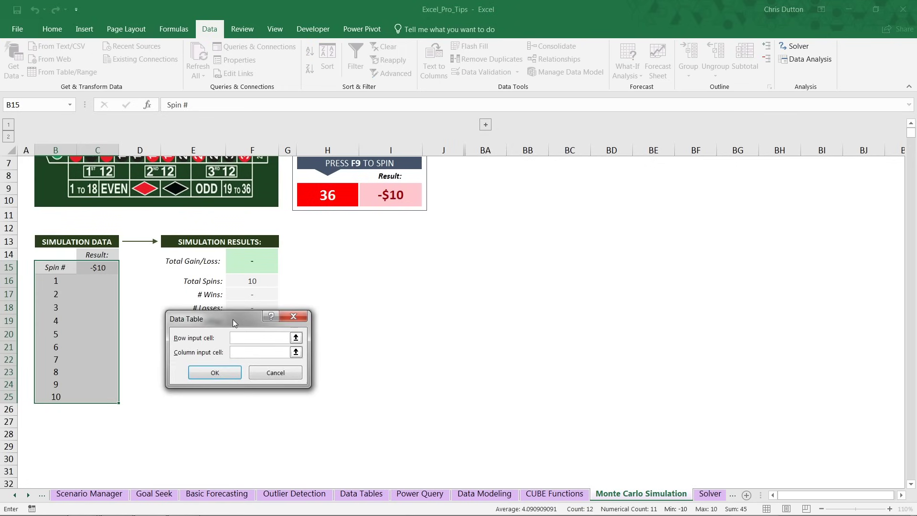
left_click_drag(233, 319, 226, 310)
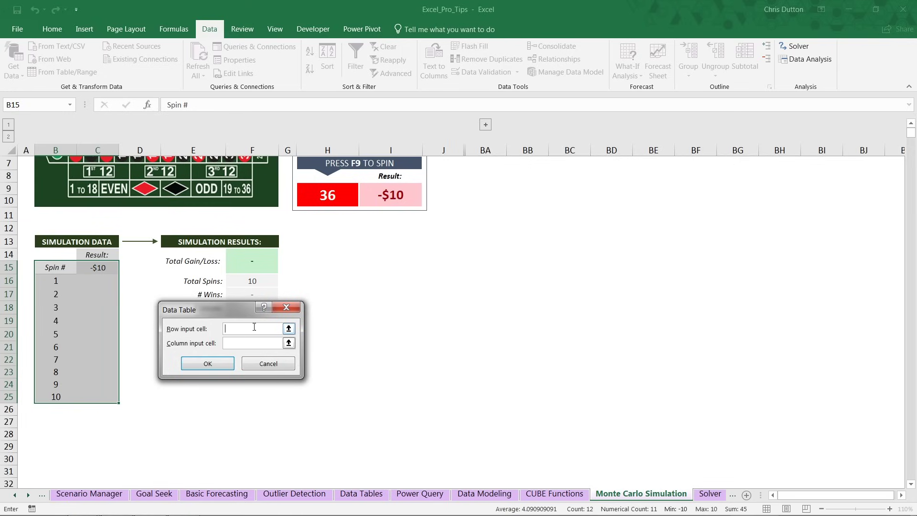
left_click(238, 342)
left_click(288, 343)
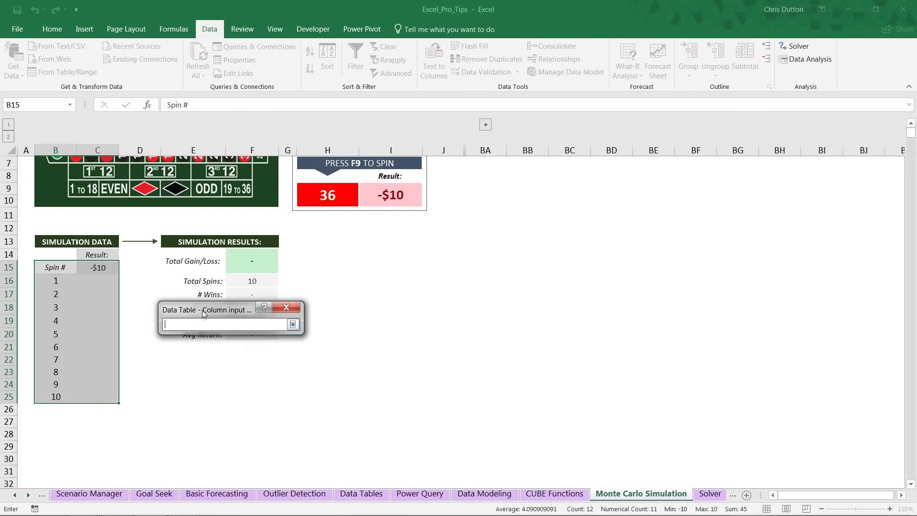
left_click(60, 253)
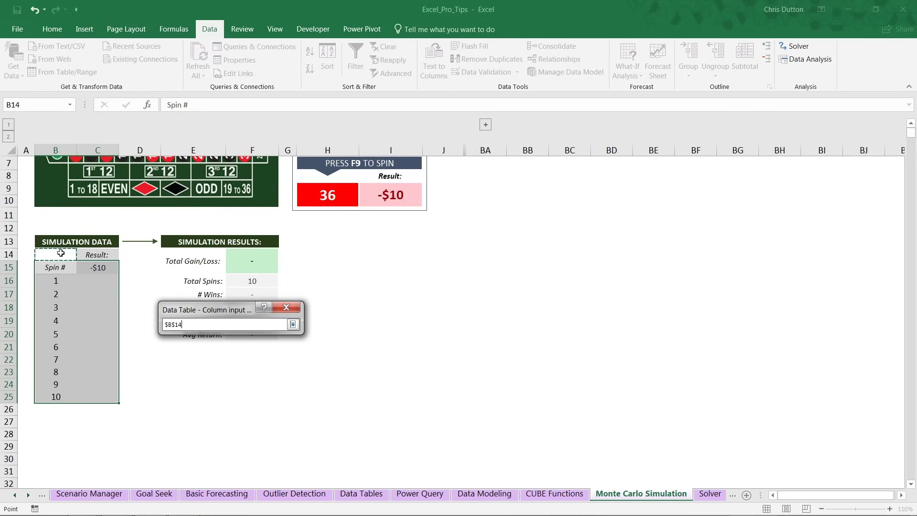
left_click(292, 324)
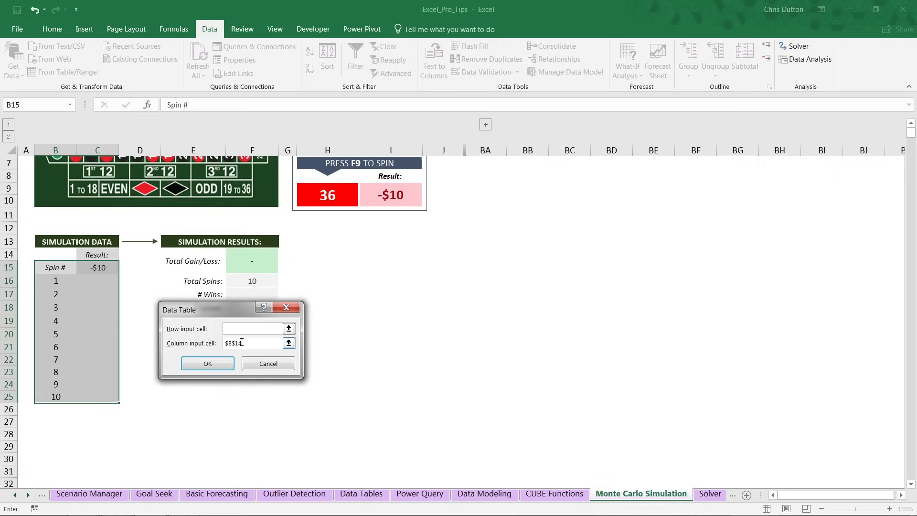
left_click(213, 363)
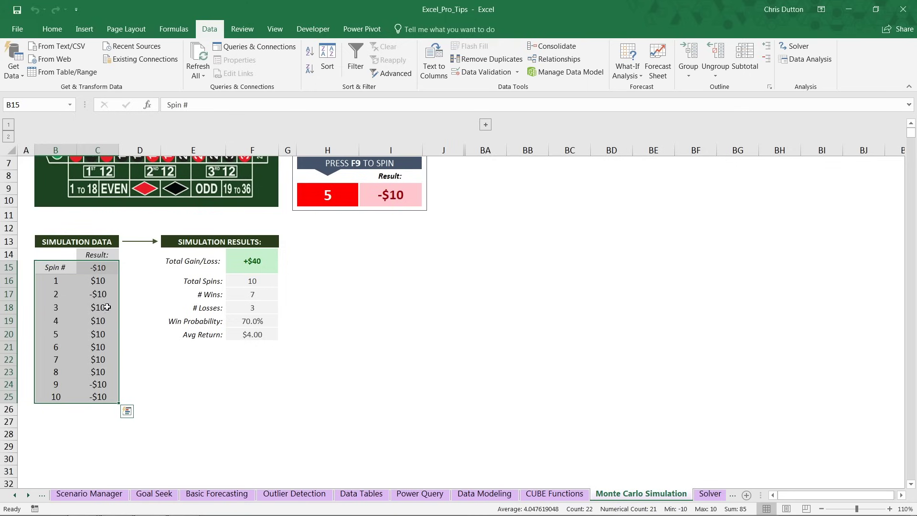
left_click(85, 286)
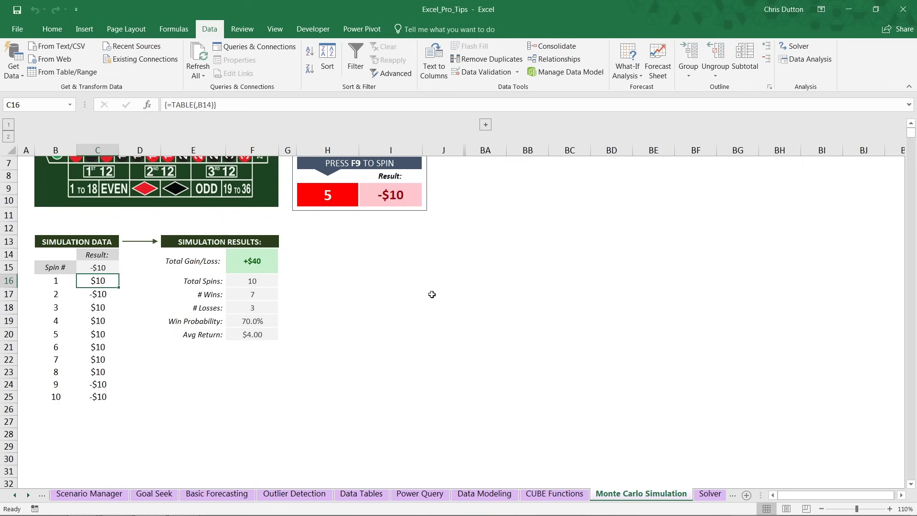
scroll(432, 294, "up", 1)
scroll(432, 294, "up", 1)
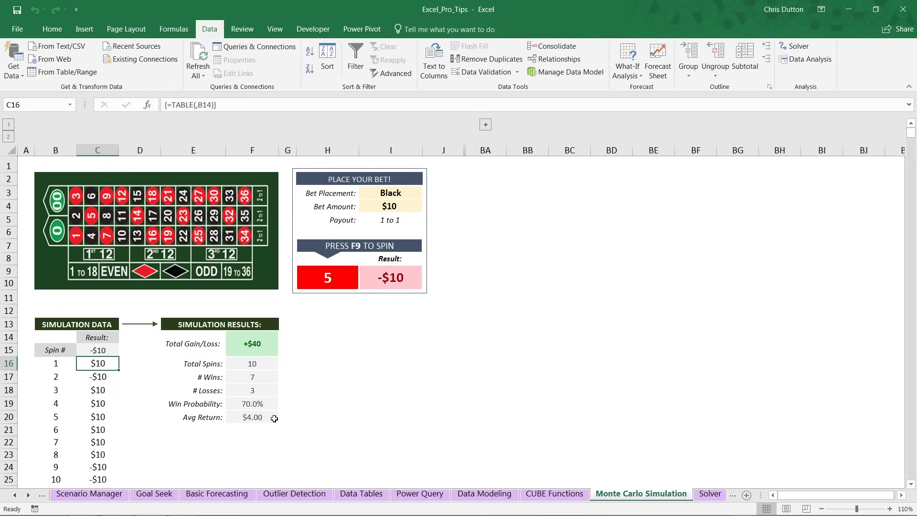
Recalculate five times until 4 wins, 6 losses and 40.0% appear, then inspect F19's formula.
left_click(173, 30)
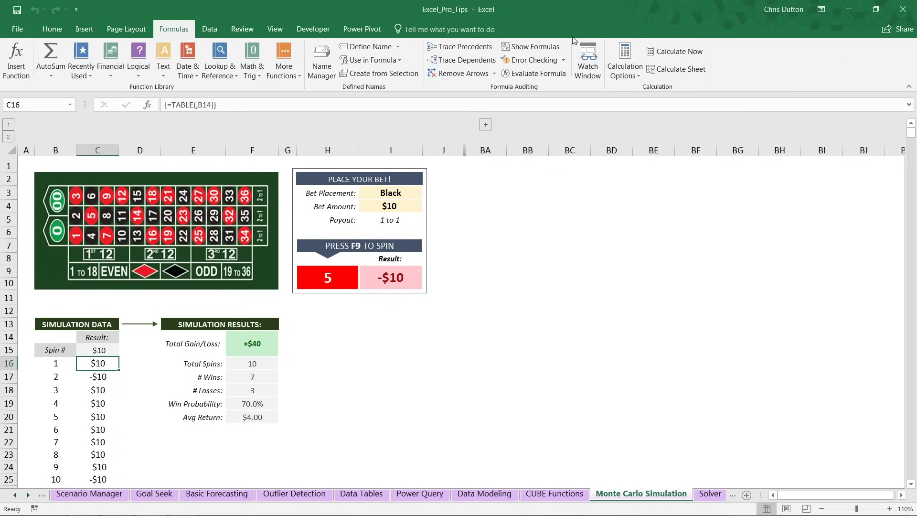
left_click(676, 51)
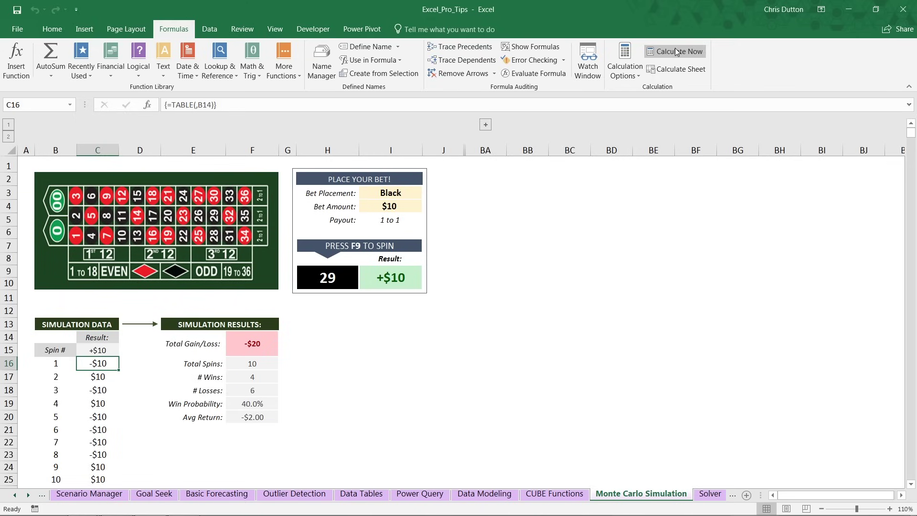
left_click(675, 50)
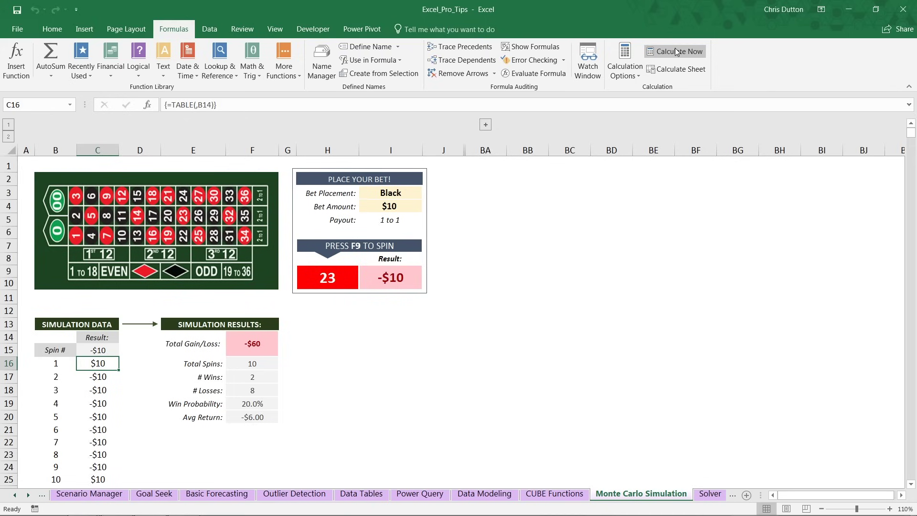
left_click(675, 51)
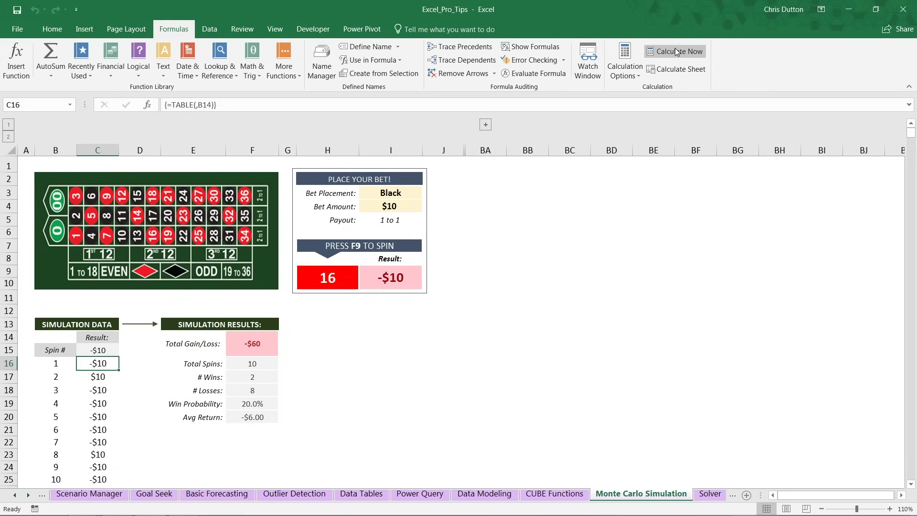
left_click(675, 50)
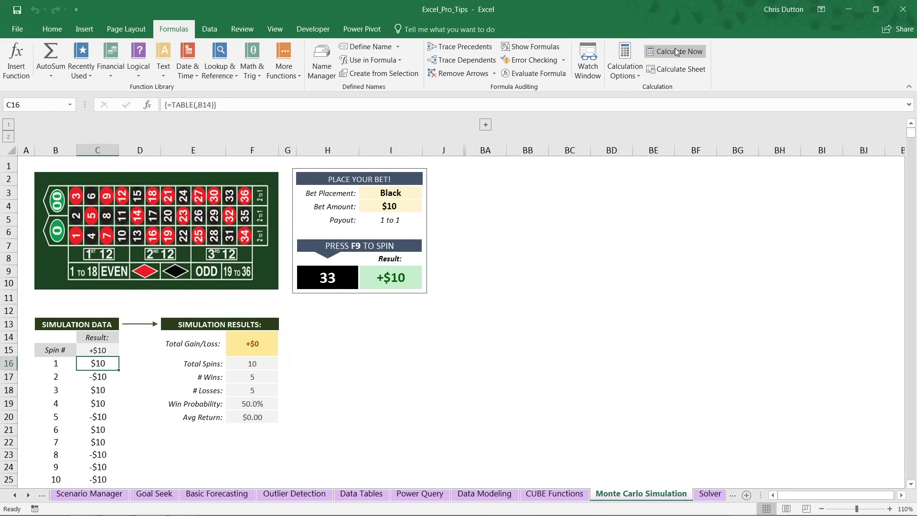
left_click(675, 51)
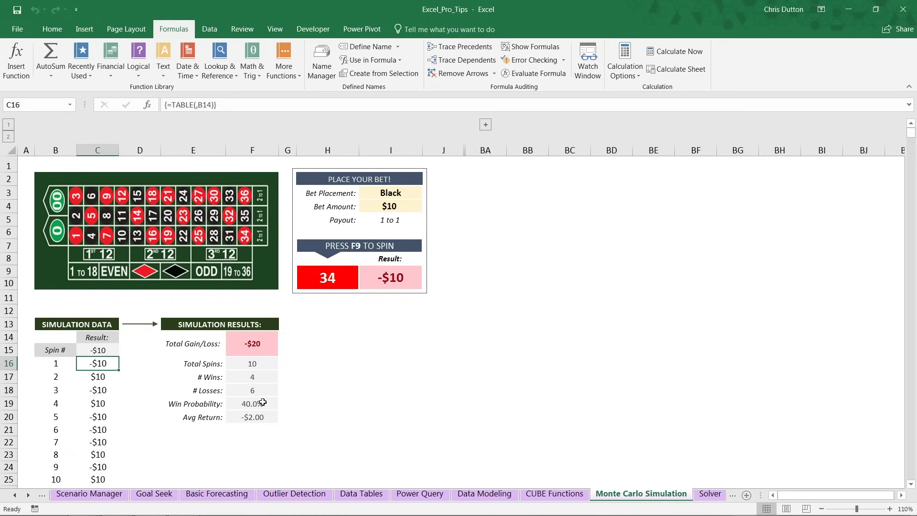
left_click(251, 402)
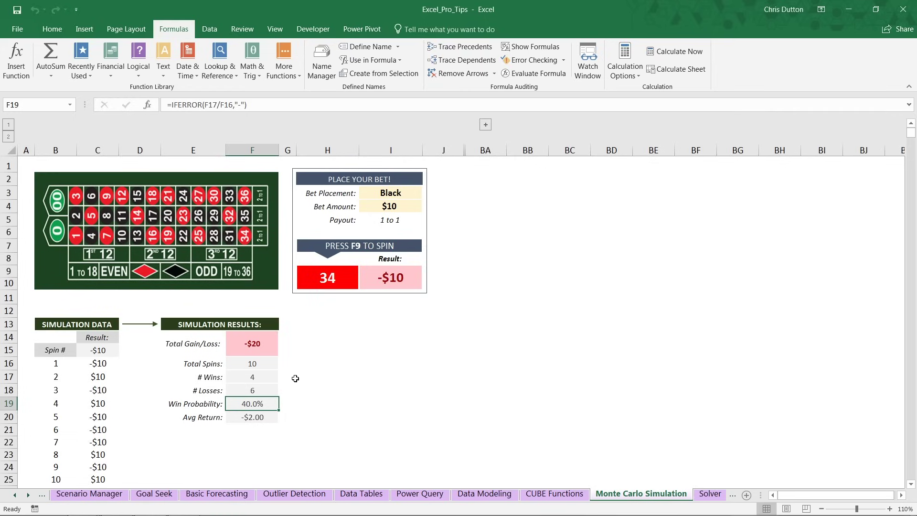
scroll(139, 334, "down", 2)
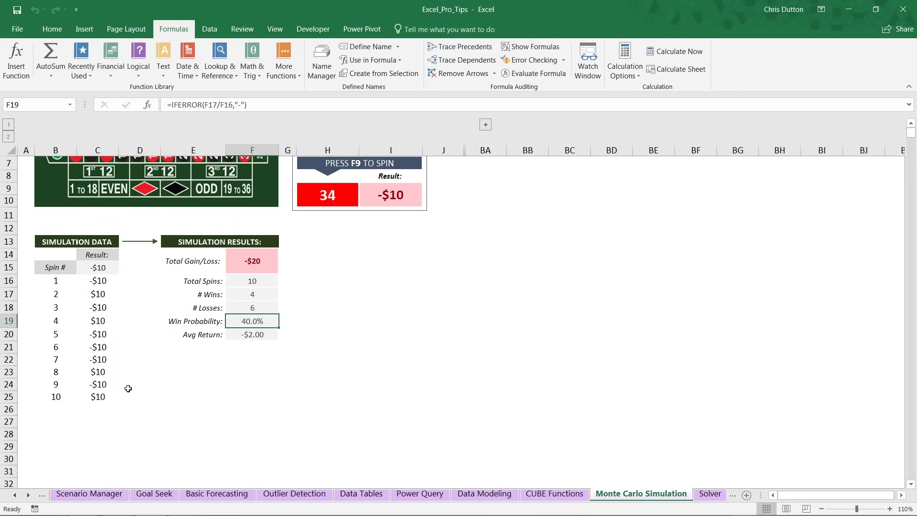
Try deleting the single result in C18 and dismiss the data table warning.
left_click(97, 309)
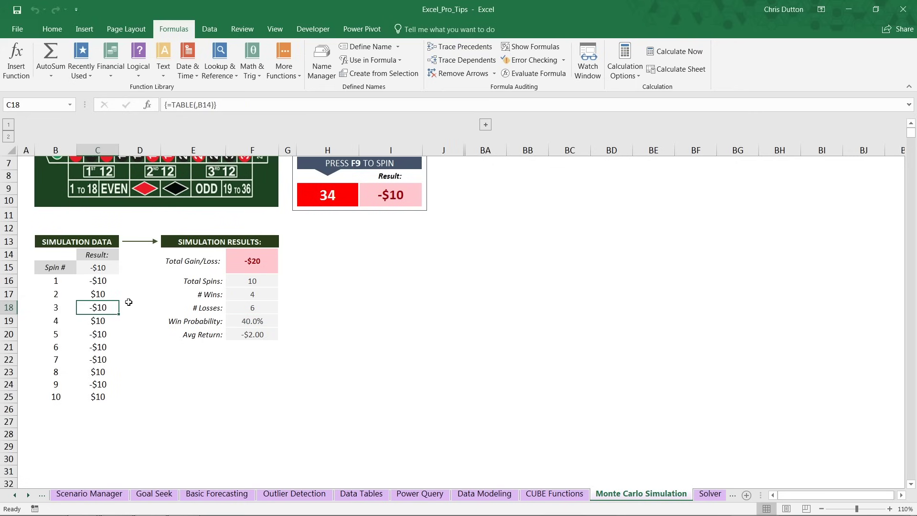
key("Delete")
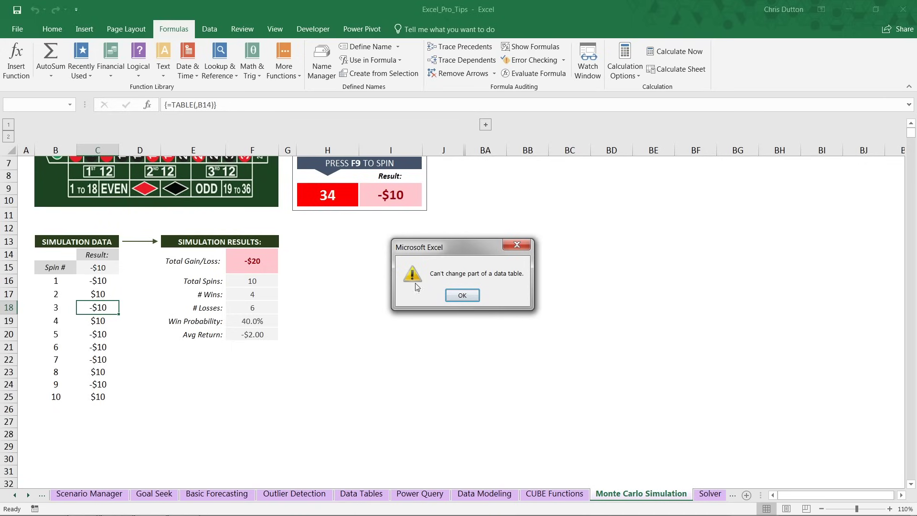
left_click(462, 296)
Clear all data table results and spin numbers 2–10, keeping spin 1 in B16.
left_click(100, 283)
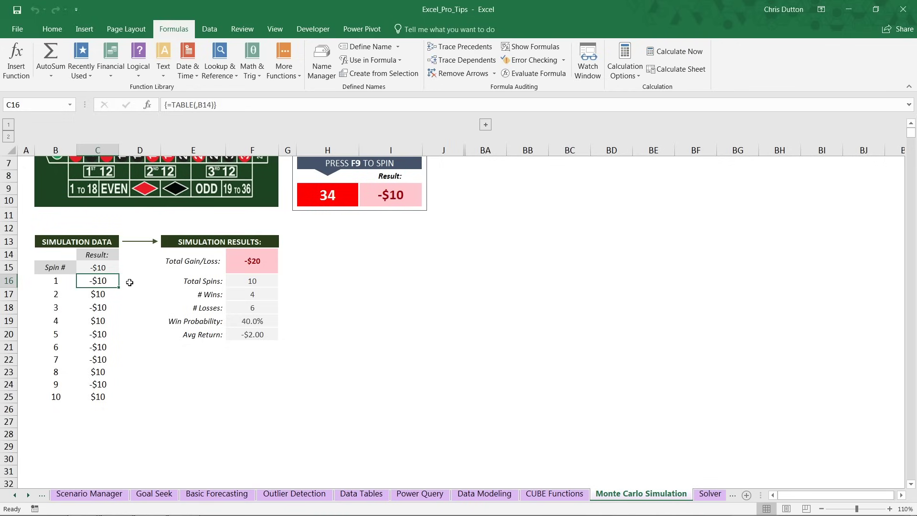
key("ctrl+shift+Down")
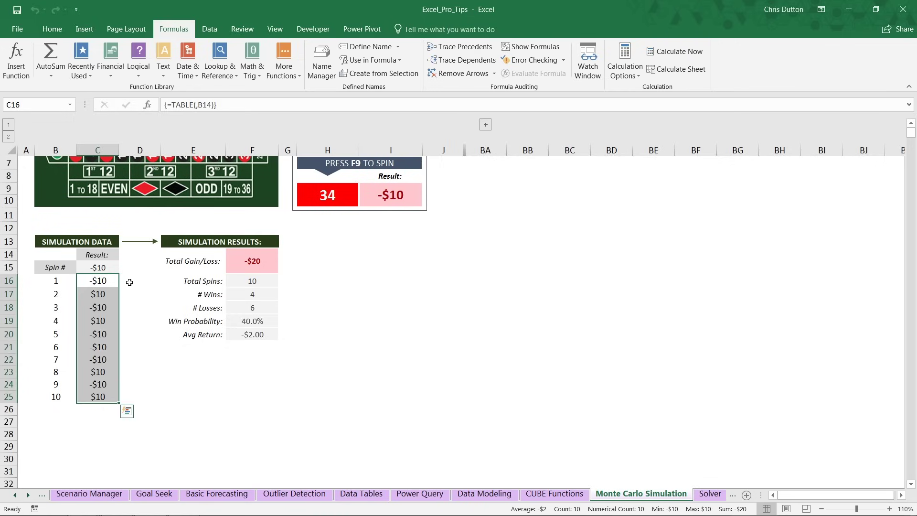
key("Delete")
left_click_drag(45, 293, 59, 385)
key("Delete")
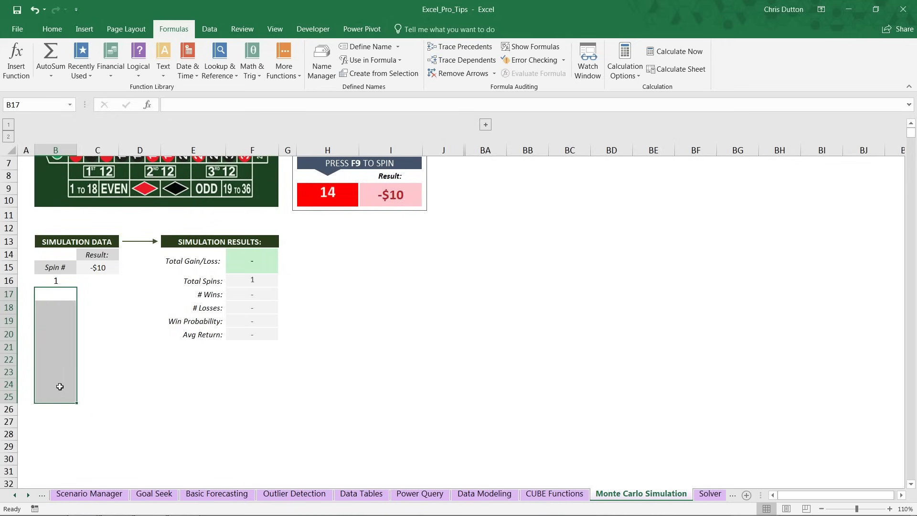
left_click(62, 281)
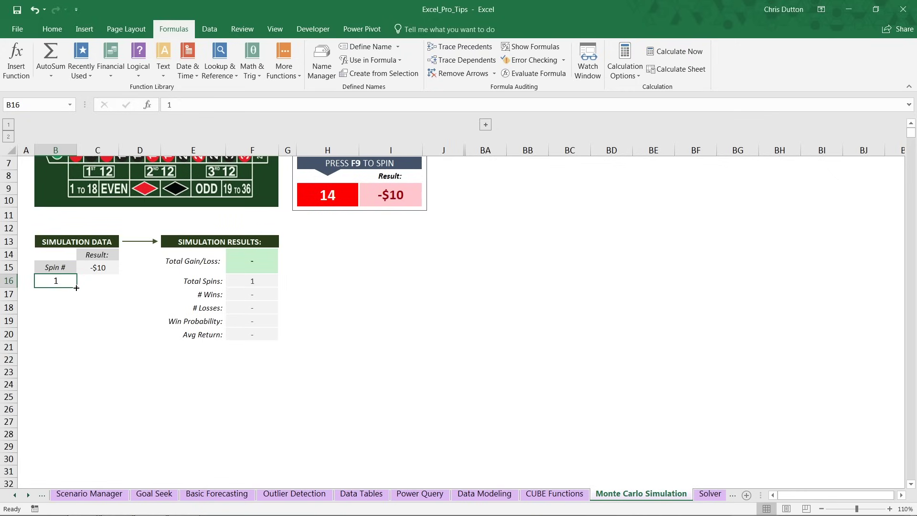
Fill a column series from B16 with stop value 10000, then check the end at B10015.
mouse_move(77, 288)
left_mouse_down()
mouse_move(76, 302)
mouse_move(79, 292)
left_mouse_up()
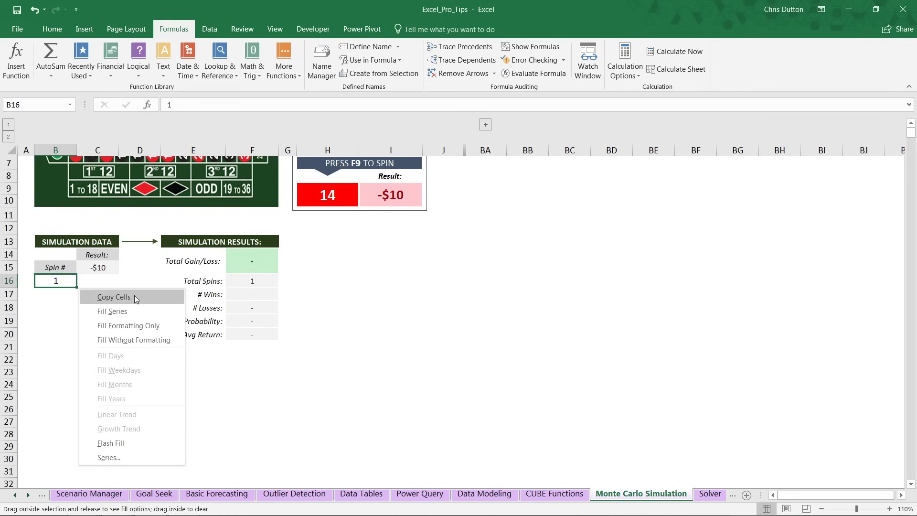
left_click(112, 457)
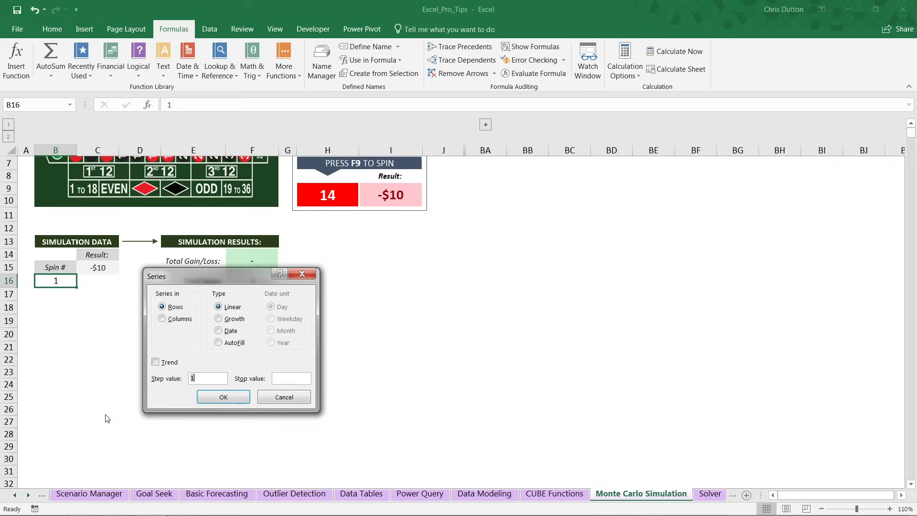
left_click(163, 320)
left_click(278, 377)
type("10000")
left_click(228, 397)
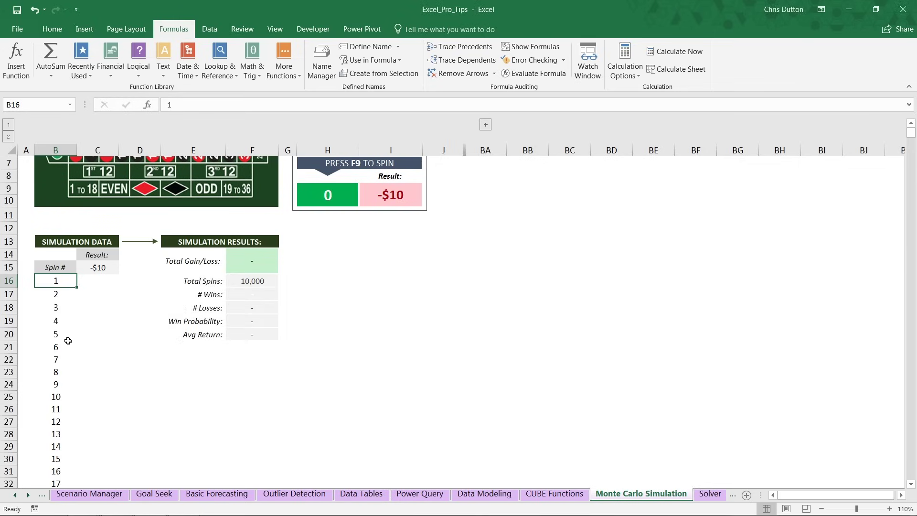
key("ctrl+Down")
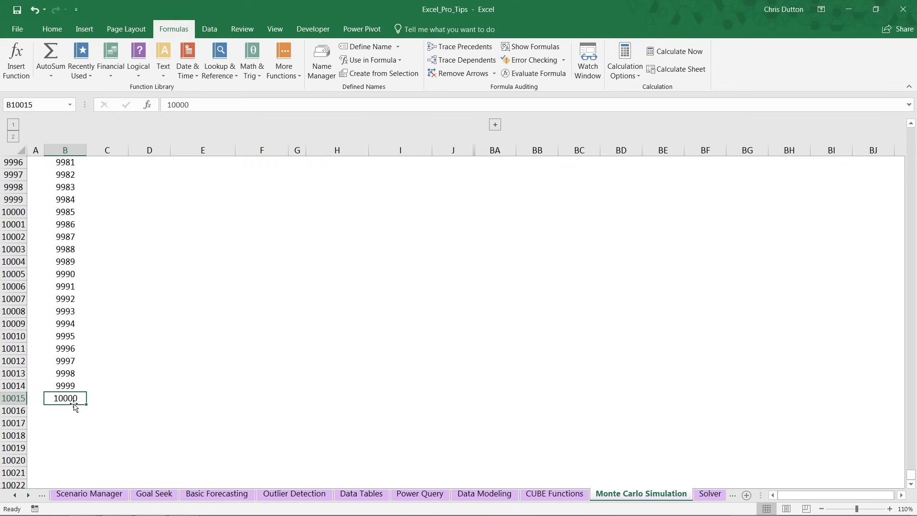
Select B15:C10015 and create a Data Table with column input $B$14, yielding 47.5% wins.
key("ctrl+Up")
scroll(75, 399, "up", 3)
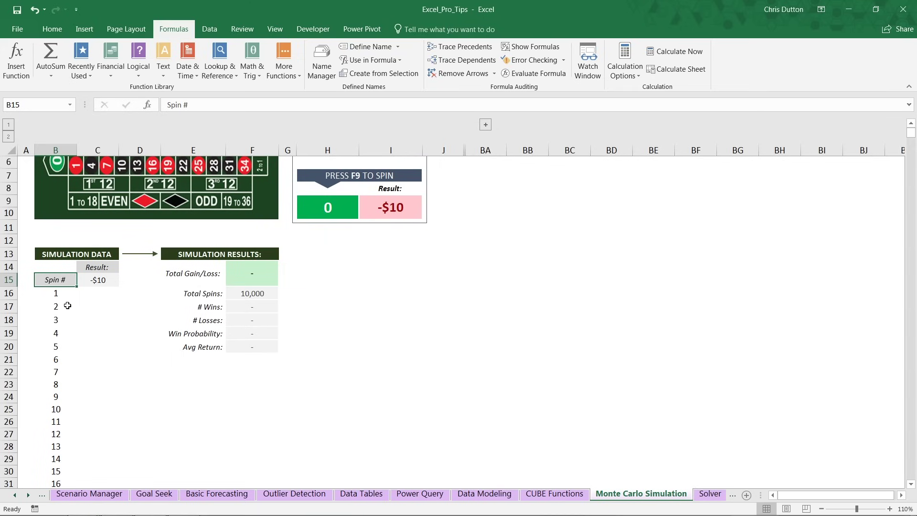
left_click_drag(50, 281, 99, 336)
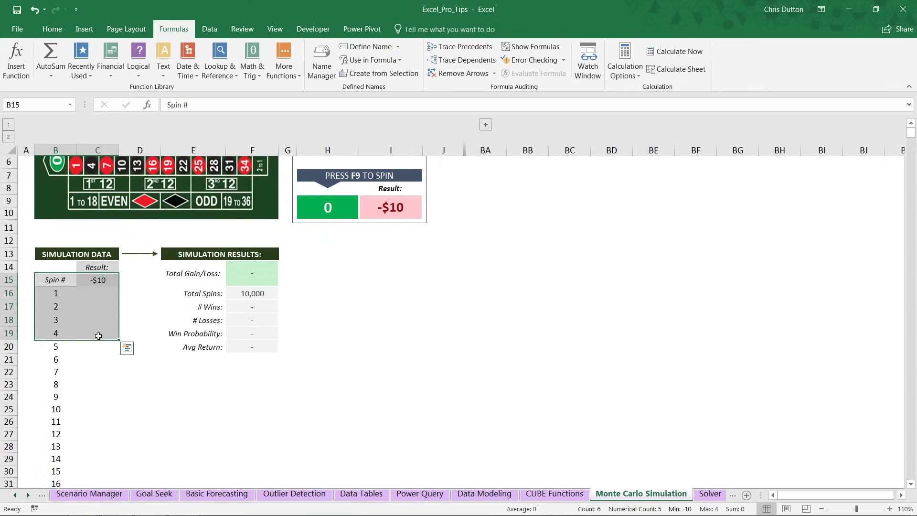
key("ctrl+shift+Down")
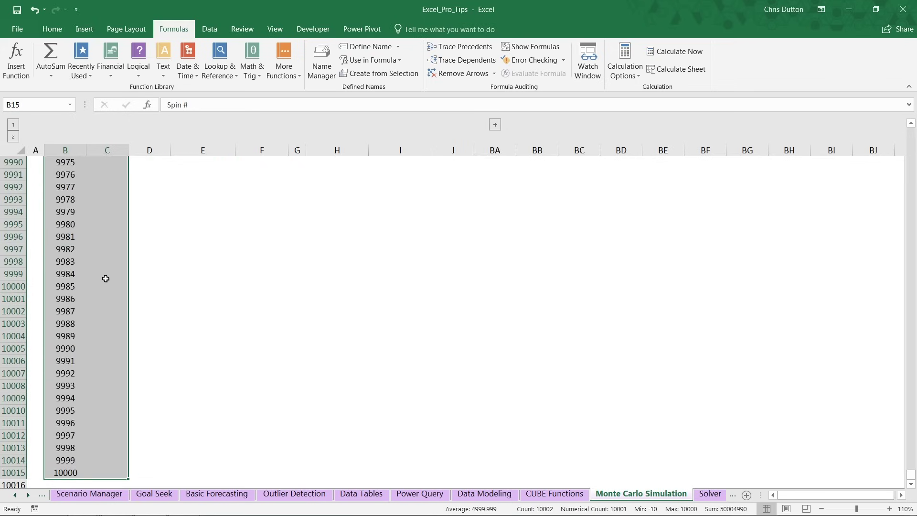
left_click(210, 30)
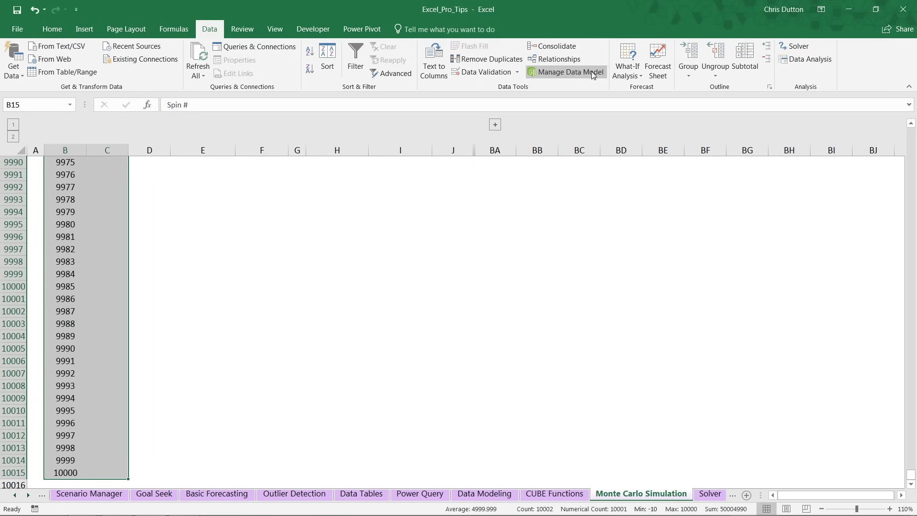
left_click(619, 72)
left_click(646, 116)
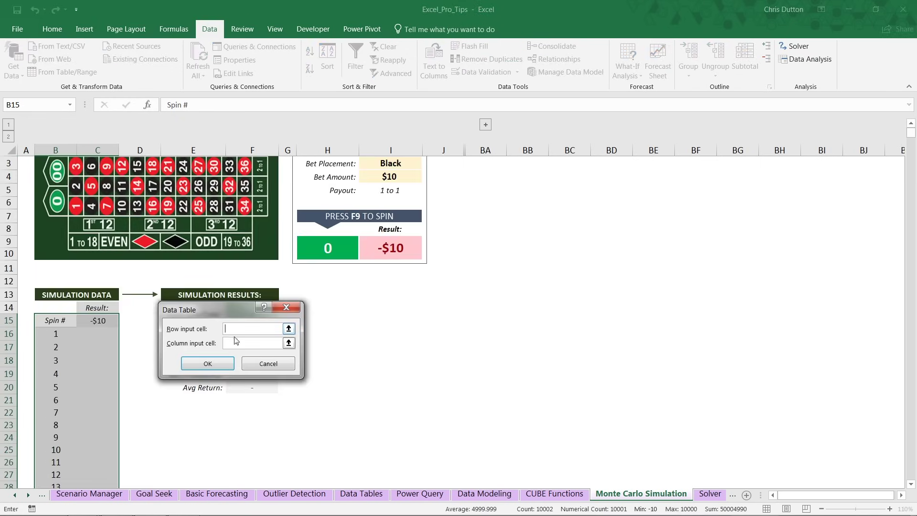
left_click(289, 343)
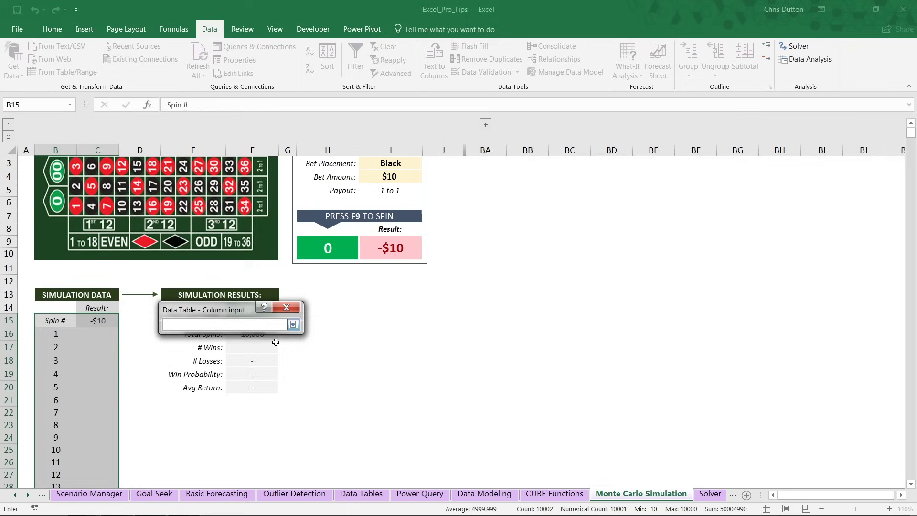
left_click(54, 306)
left_click(292, 324)
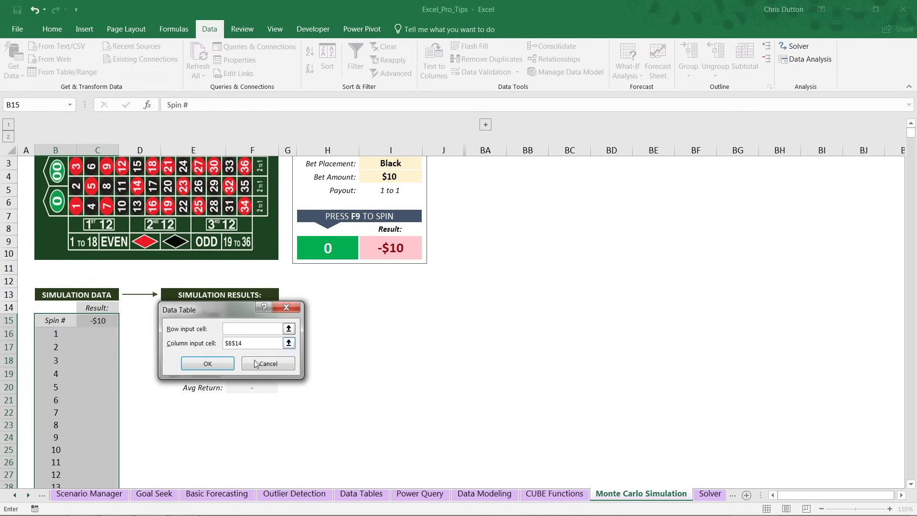
left_click(208, 364)
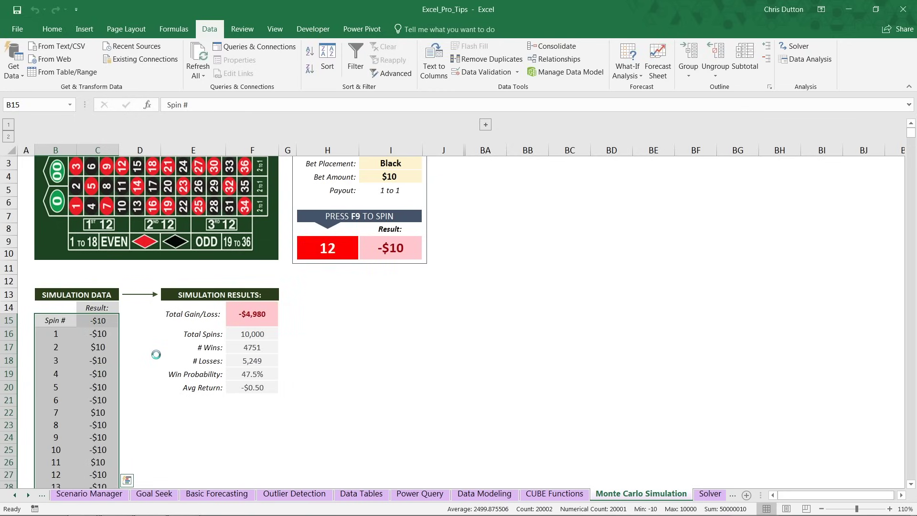
Deselect the table and review the Win Probability formula: 47.5%, -$0.50 average return.
left_click(389, 332)
scroll(389, 333, "up", 1)
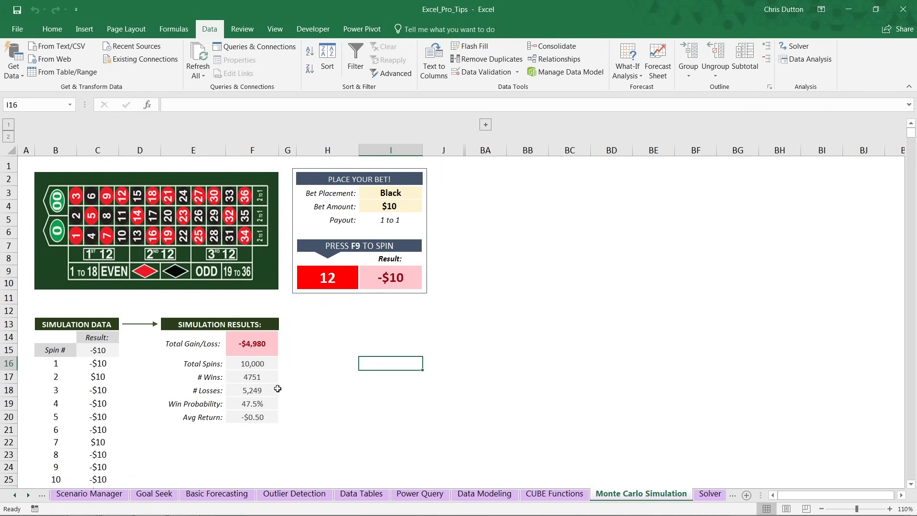
left_click(272, 403)
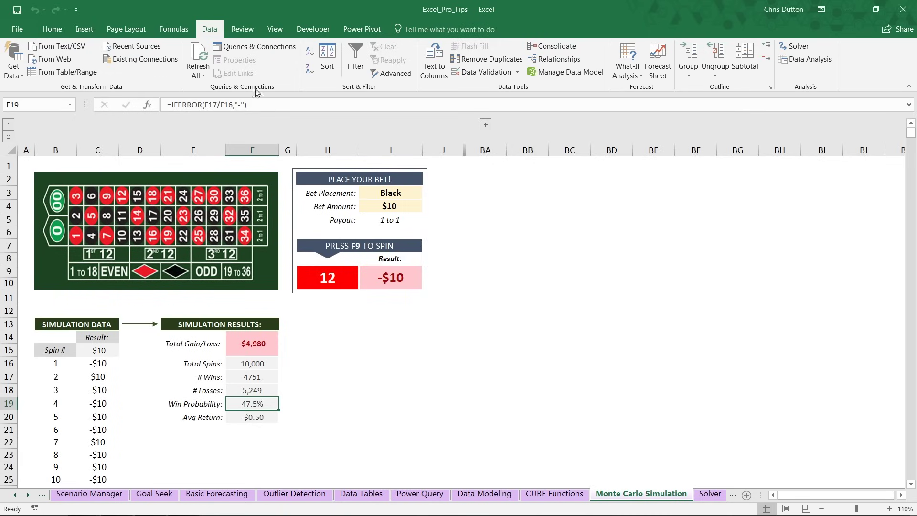
Recalculate the 10,000-spin data table, landing on 48.3% win probability and -$3,400 total.
left_click(169, 30)
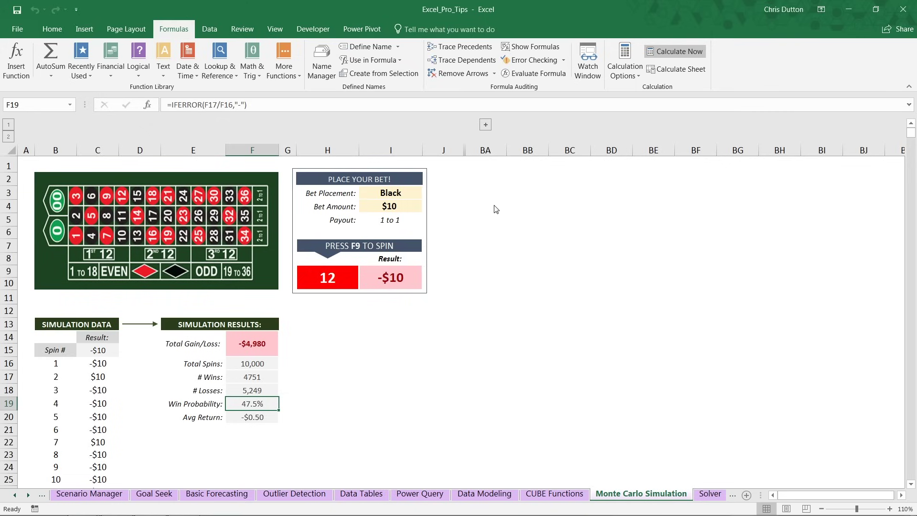
key("F9")
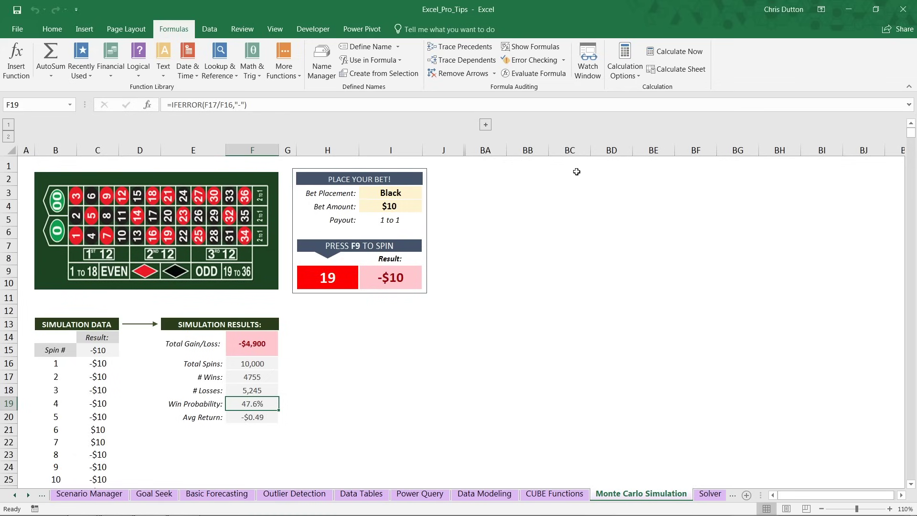
left_click(669, 52)
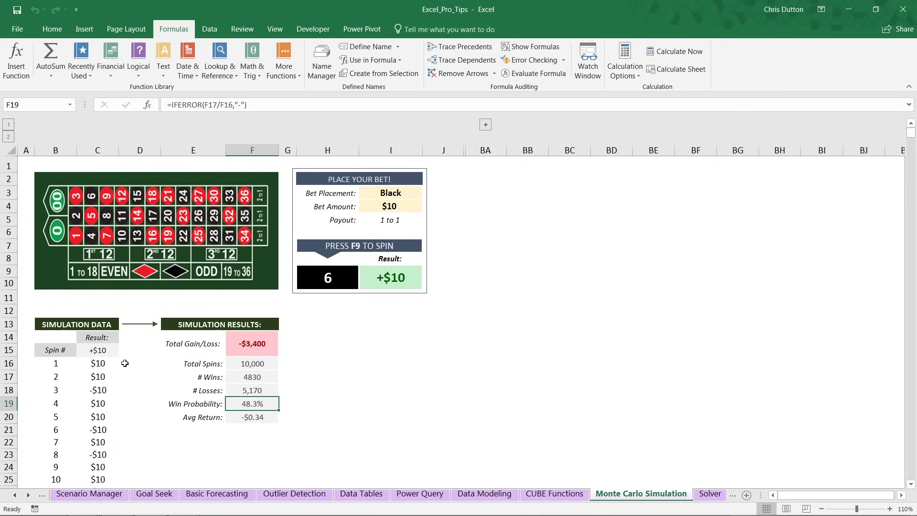
Clear all data table results from C16 down to the last row.
left_click(95, 364)
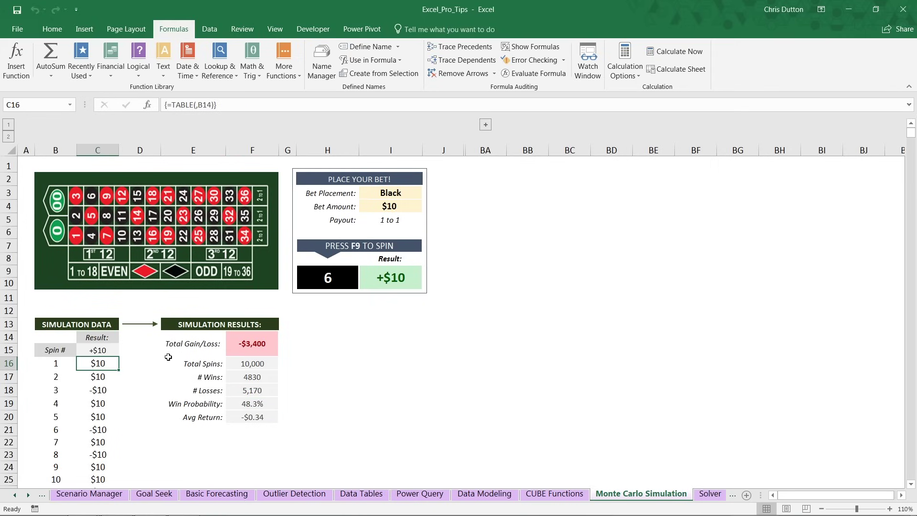
key("ctrl+shift+Down")
key("Delete")
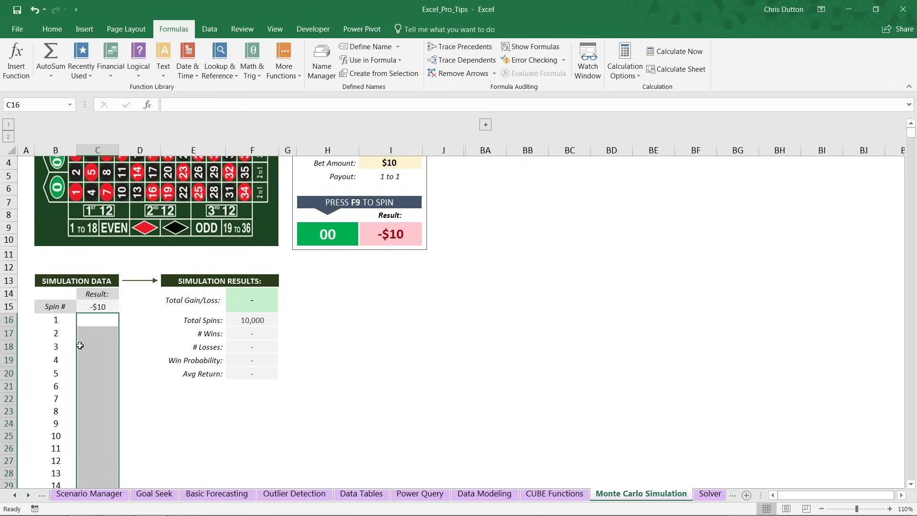
Delete spin numbers 11 onward from B26 down, leaving Total Spins at 10.
left_click(51, 450)
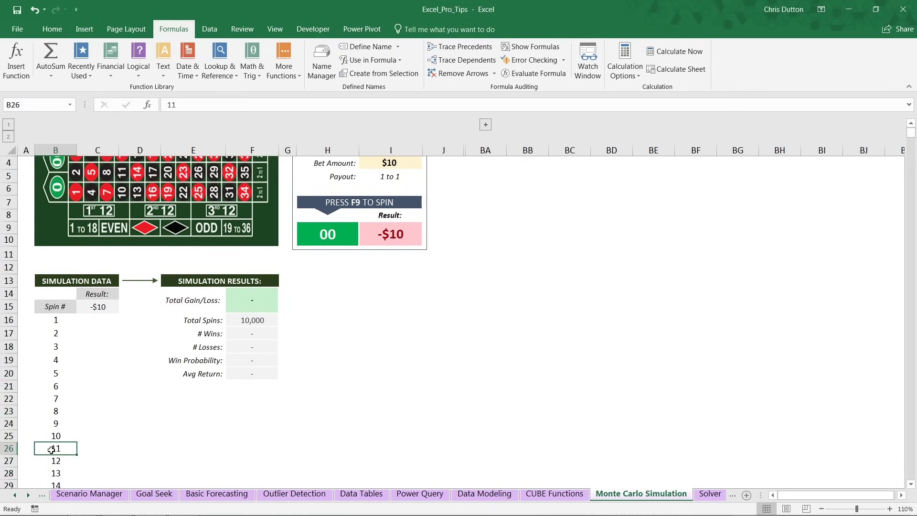
key("ctrl+shift+Down")
key("Delete")
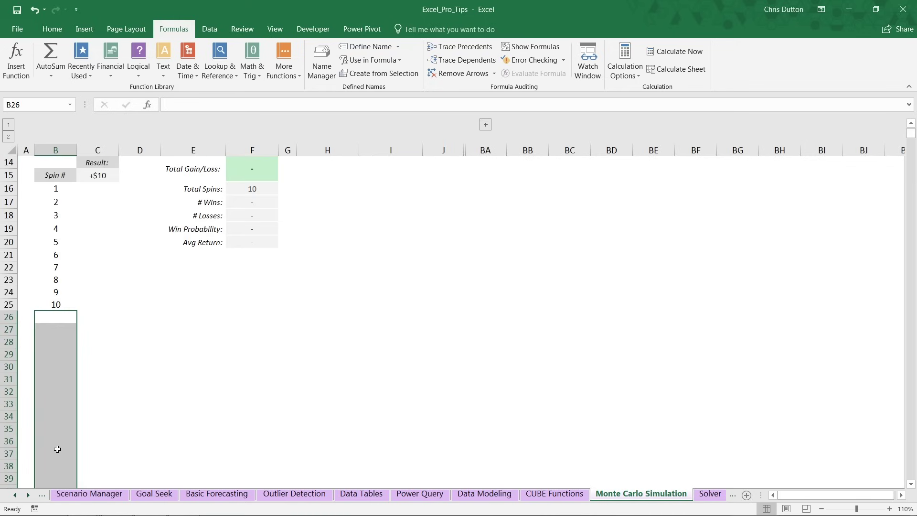
scroll(58, 448, "up", 4)
left_click(352, 327)
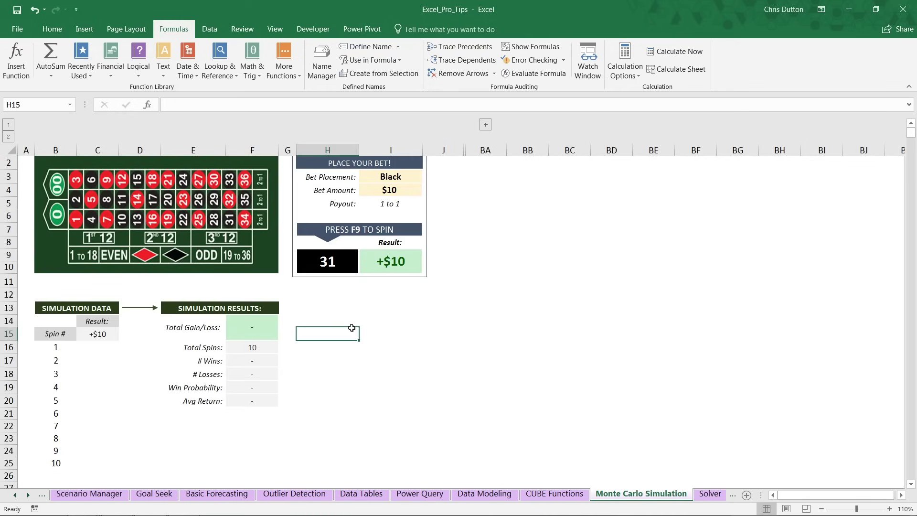
scroll(354, 328, "up", 1)
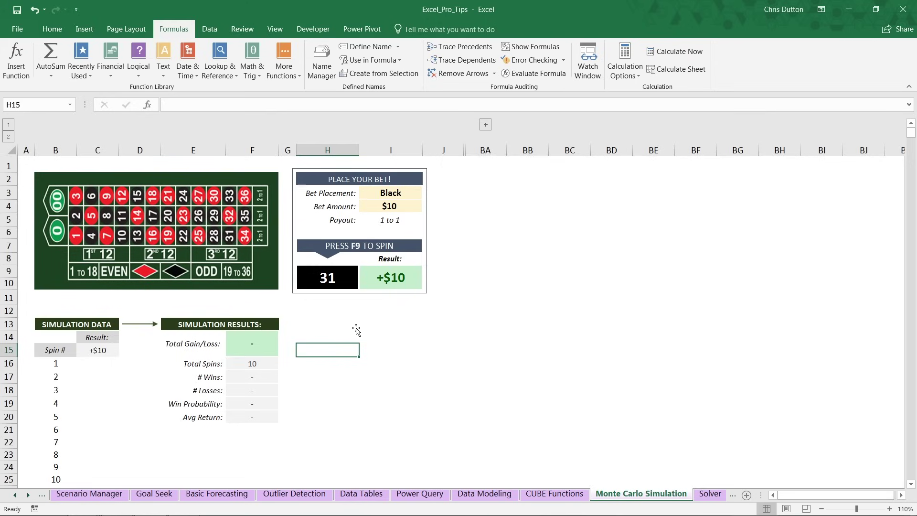